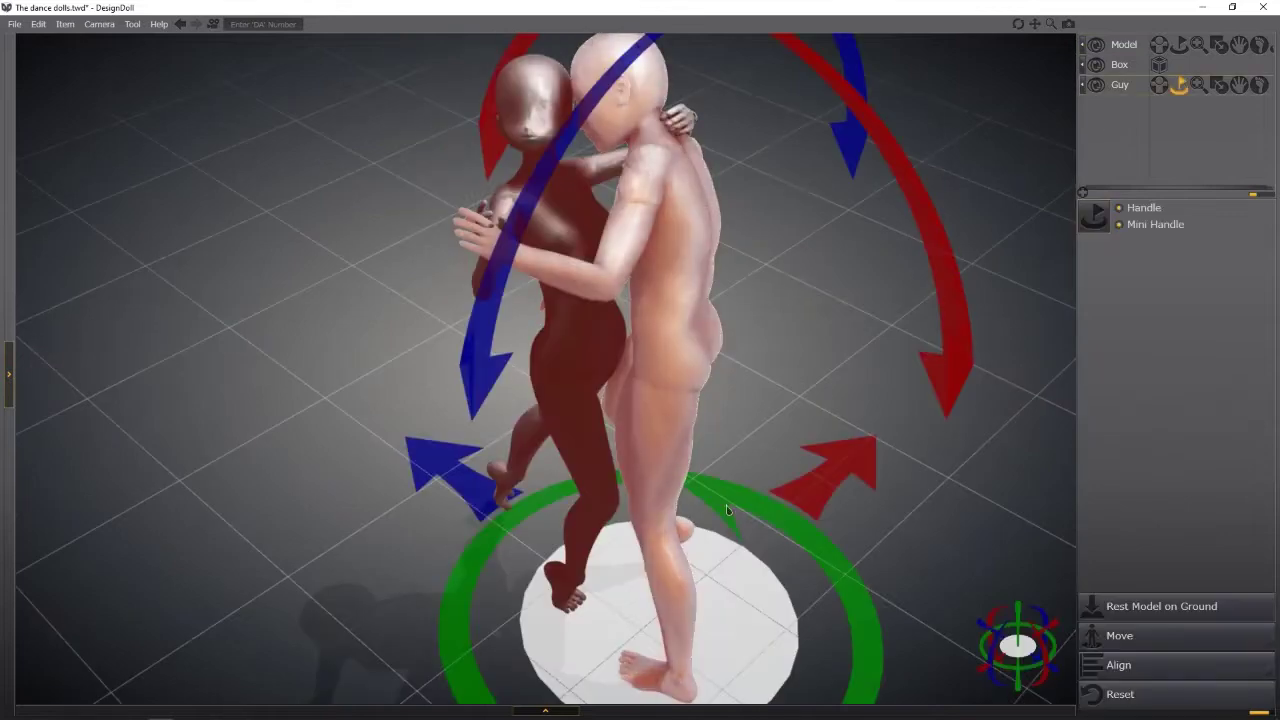
Step: Inspect the dancing couple from several angles, with the Model doll hidden and the Guy doll's pose control points shown
click(540, 330)
click(1159, 44)
click(543, 397)
right_drag(543, 397, 640, 520)
click(547, 520)
mouse_move(547, 520)
right_down()
mouse_move(559, 578)
mouse_move(349, 531)
mouse_move(623, 455)
mouse_move(562, 535)
right_up()
right_drag(483, 565, 631, 419)
right_drag(636, 307, 416, 396)
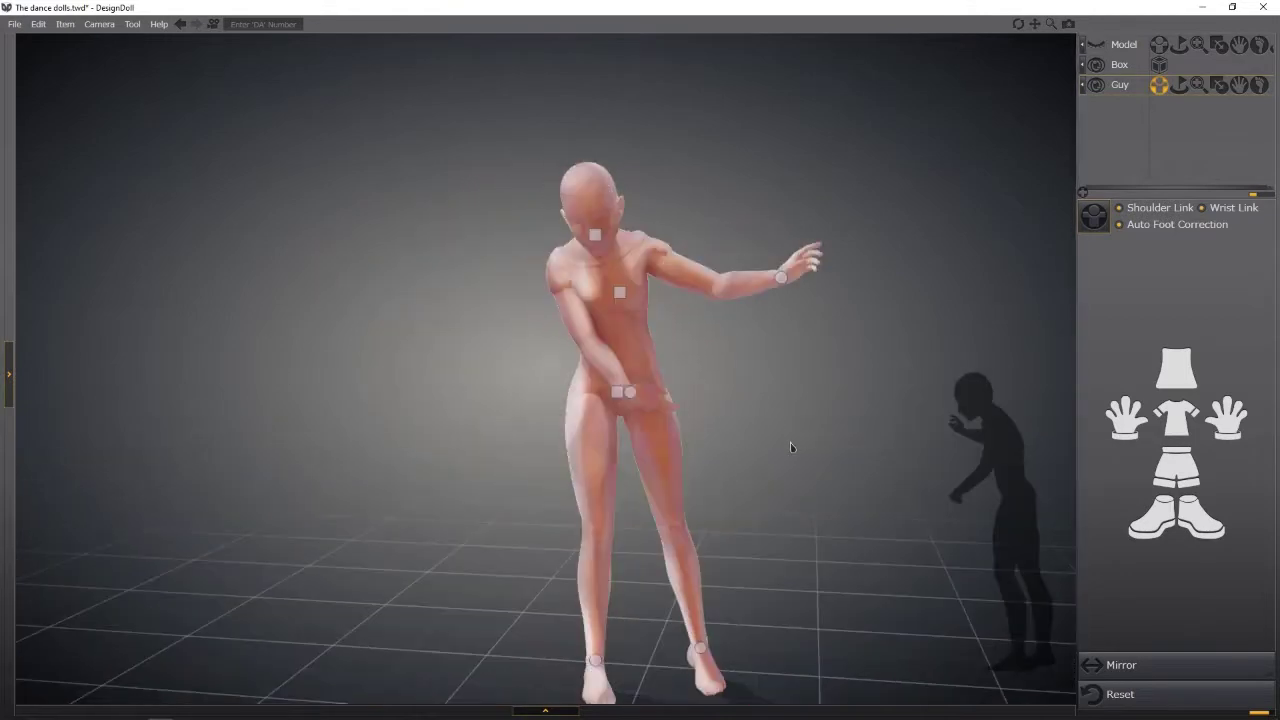
drag(789, 443, 608, 425)
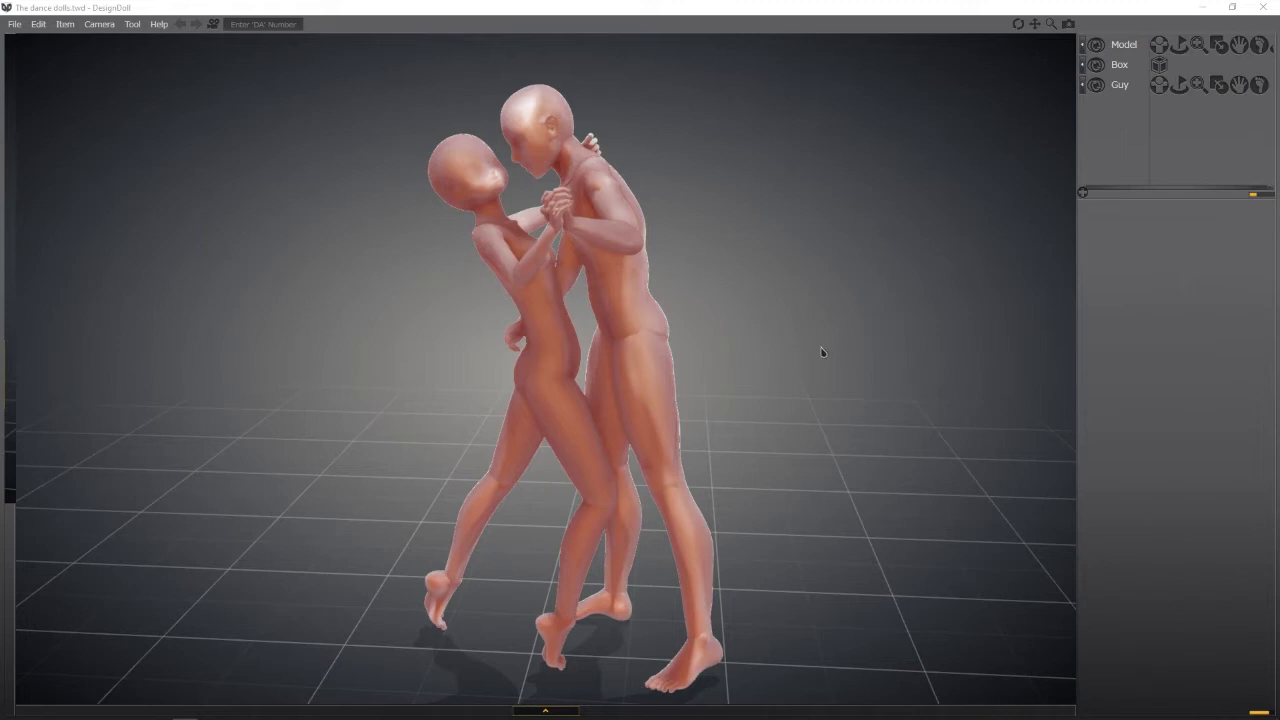
Step: Start a new scene with the default doll
drag(0, 150, 0, 110)
click(15, 24)
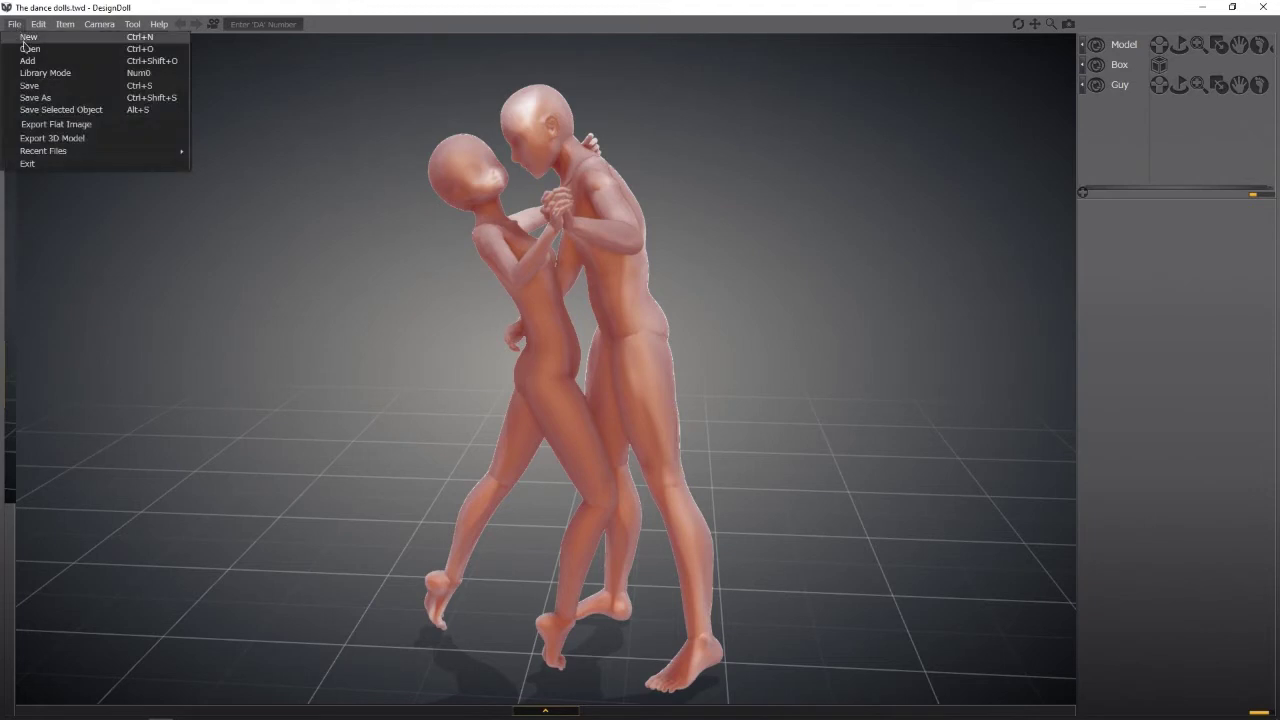
click(24, 36)
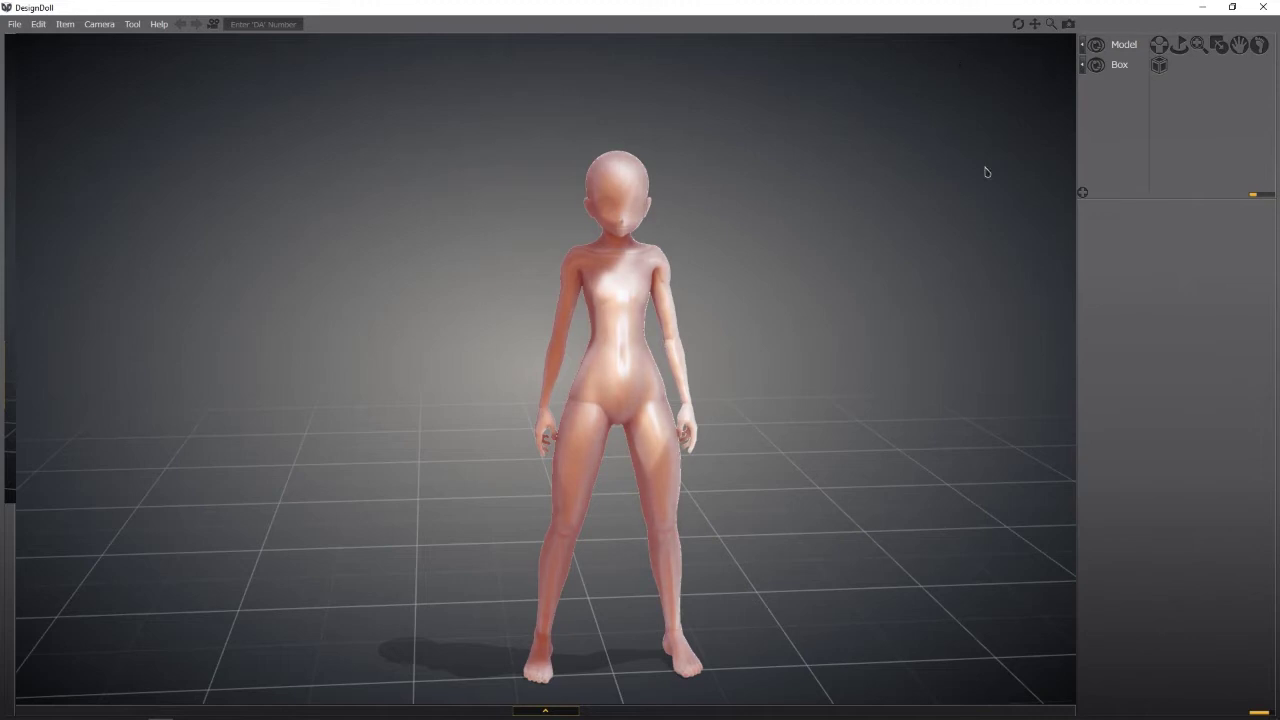
Step: Add a second doll to the scene, keeping the default name Model
click(1084, 196)
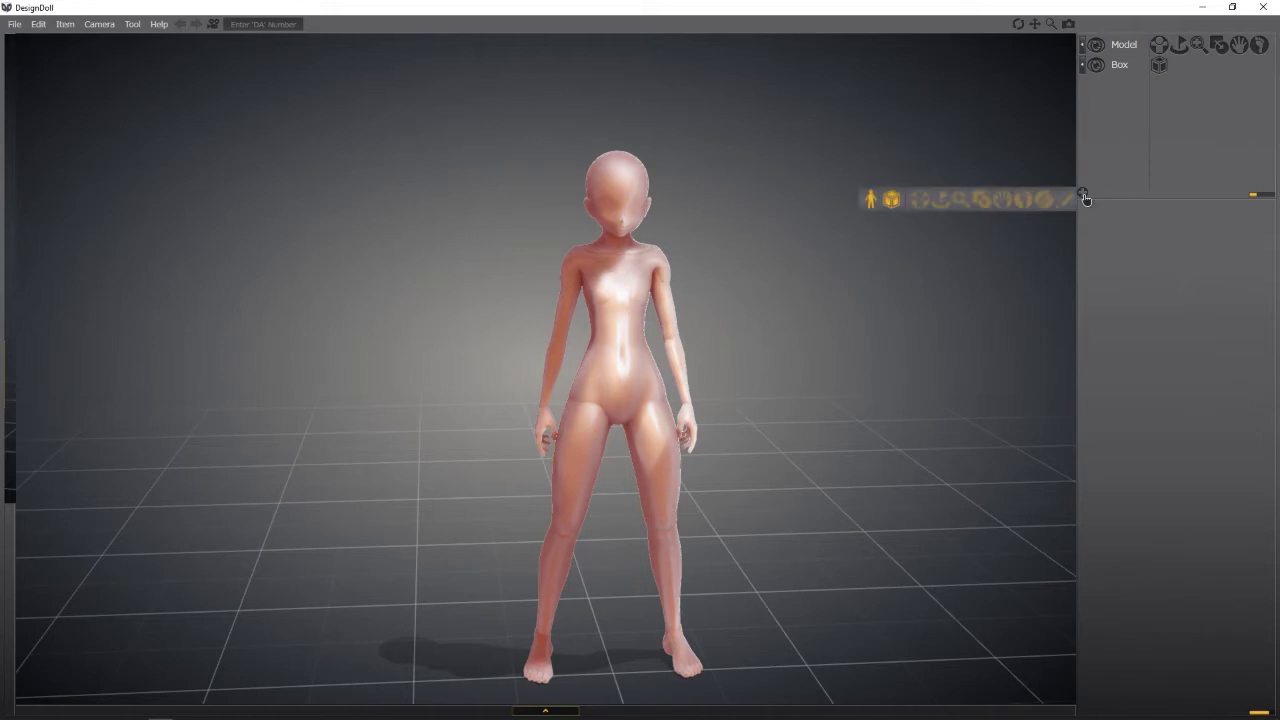
click(873, 206)
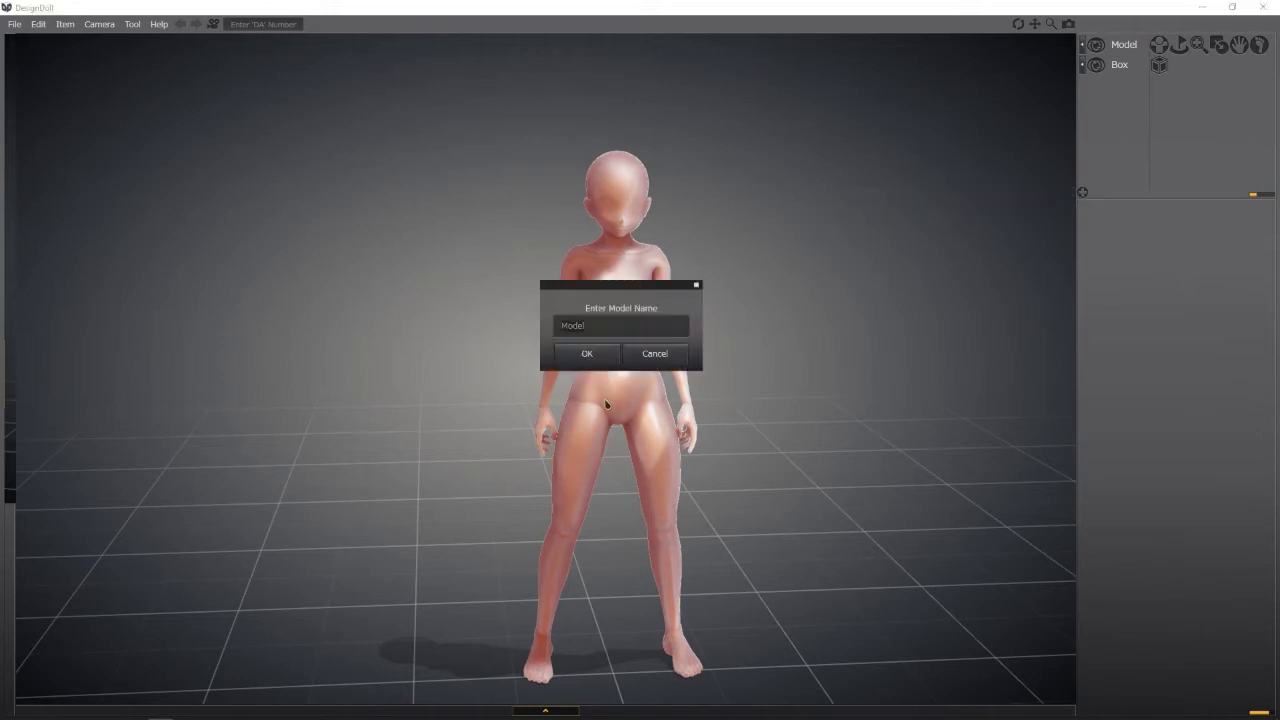
click(586, 356)
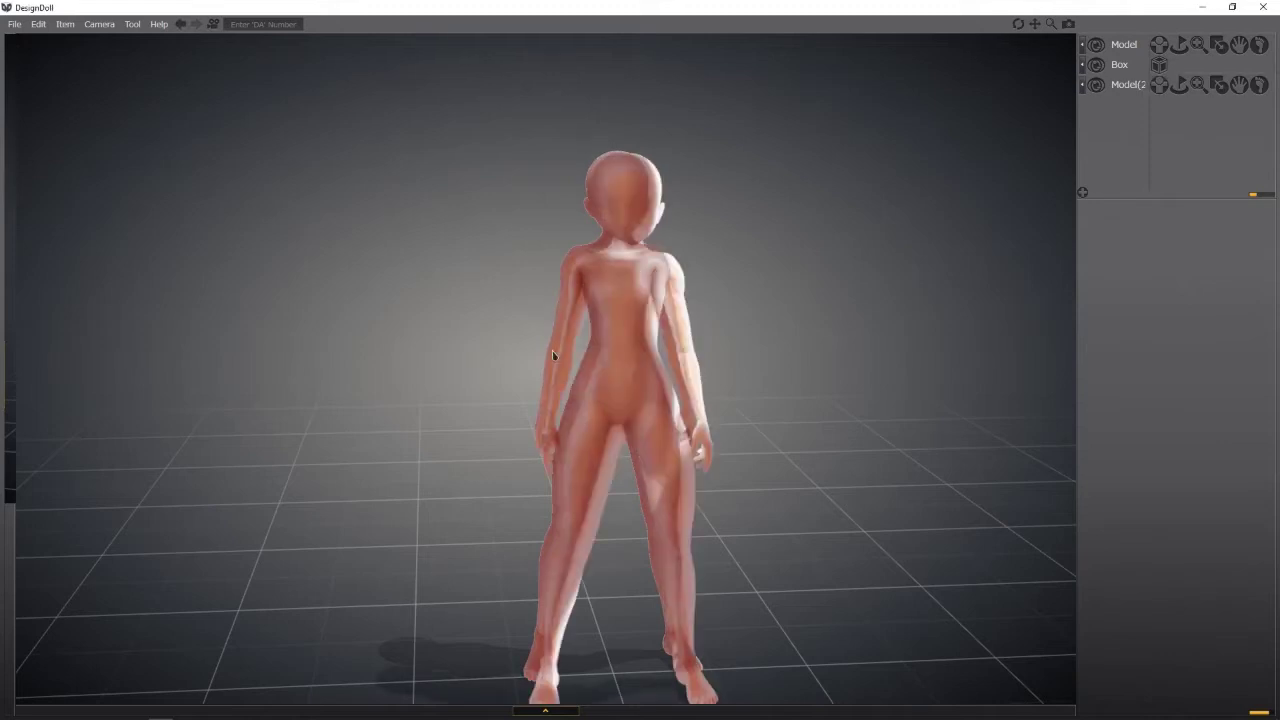
mouse_move(636, 557)
right_down()
mouse_move(670, 555)
mouse_move(423, 549)
mouse_move(789, 349)
right_up()
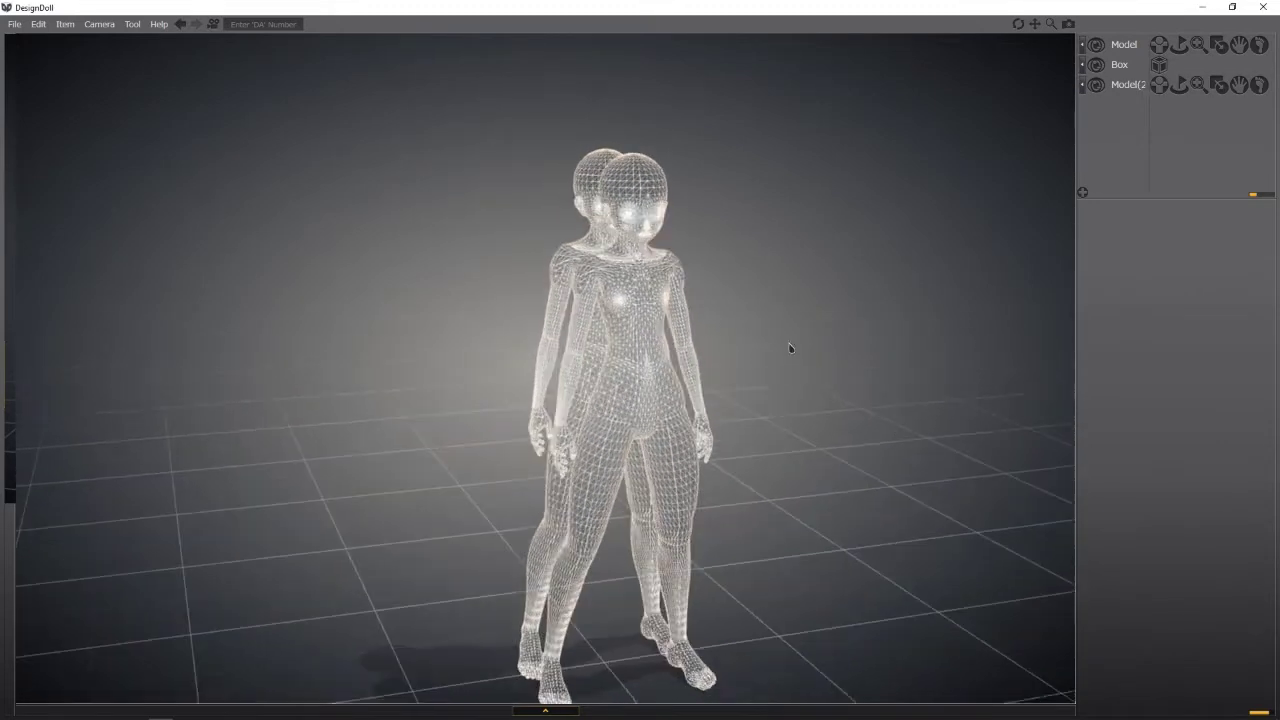
Step: Delete the second doll from the scene
click(1123, 86)
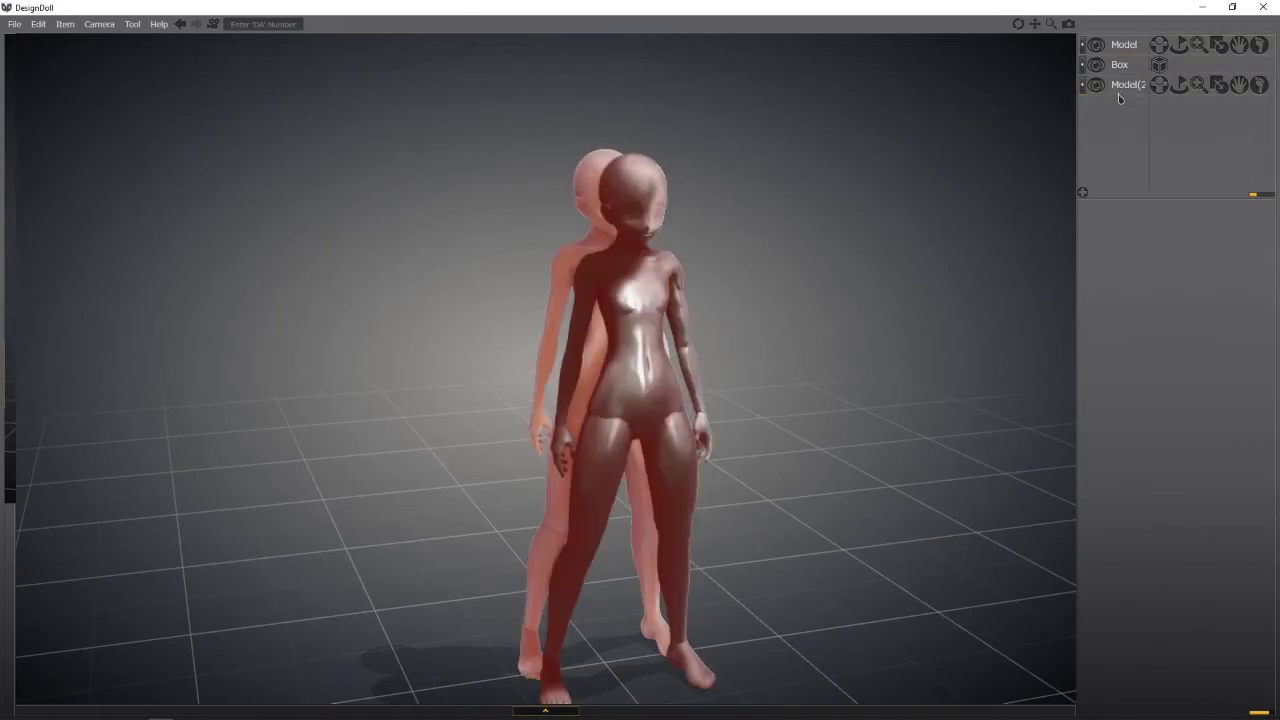
right_click(1120, 87)
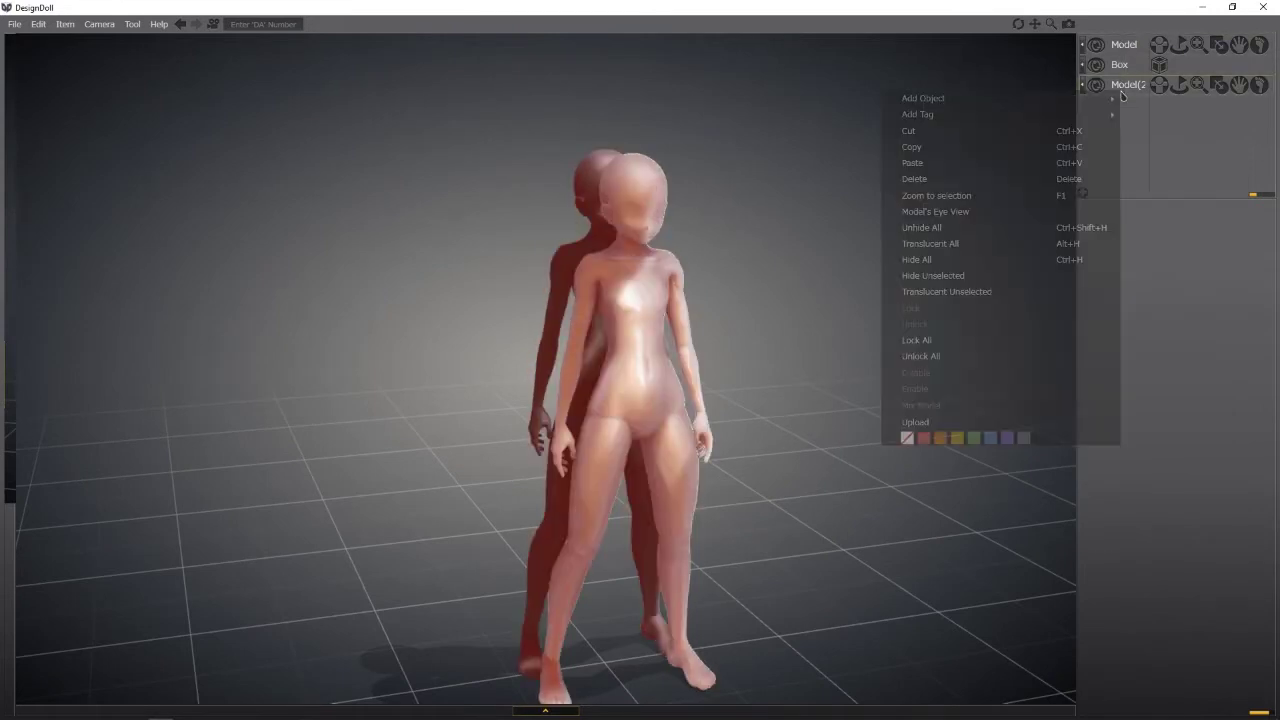
click(914, 179)
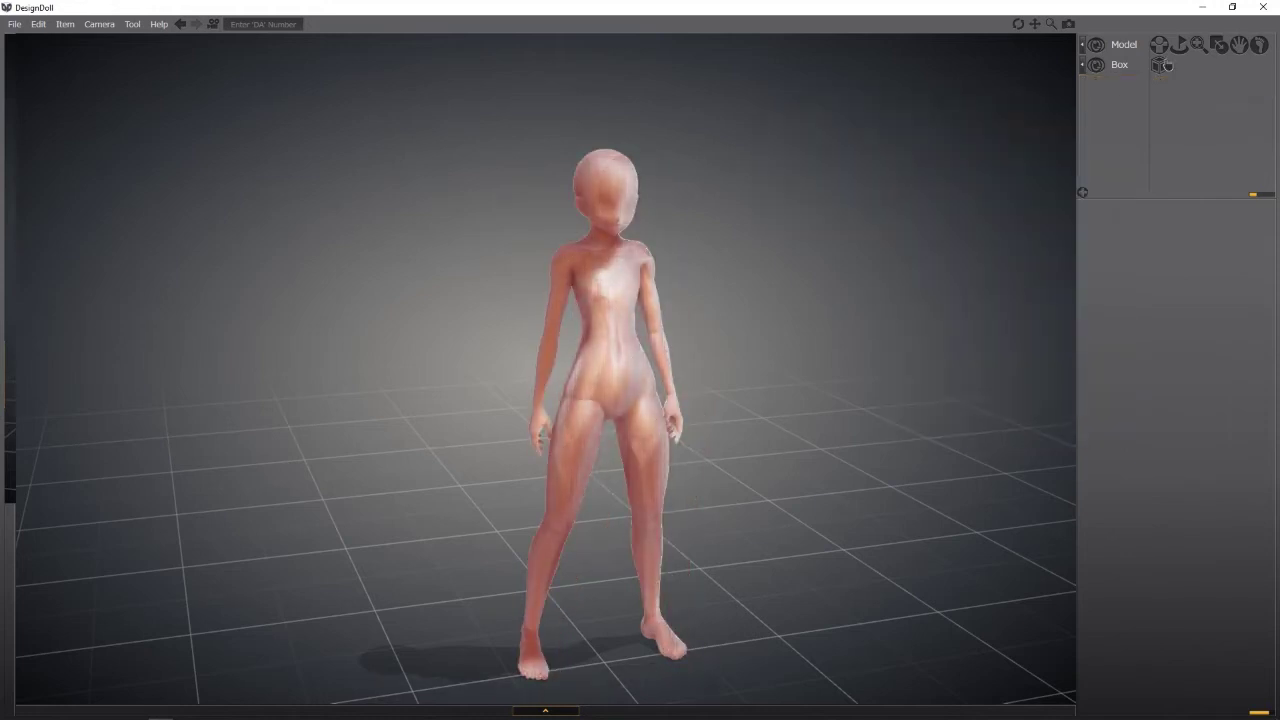
Step: Show the remaining doll's pose control points and move its wrist out from the body
click(1157, 47)
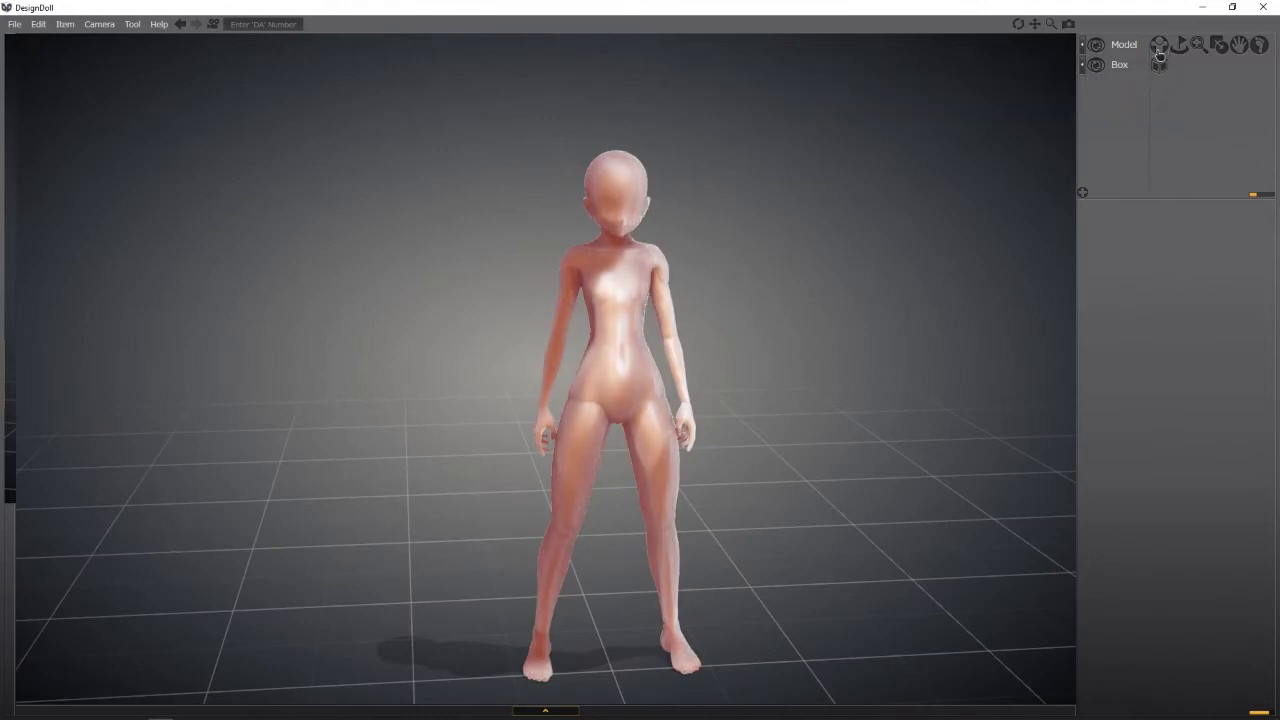
click(1159, 50)
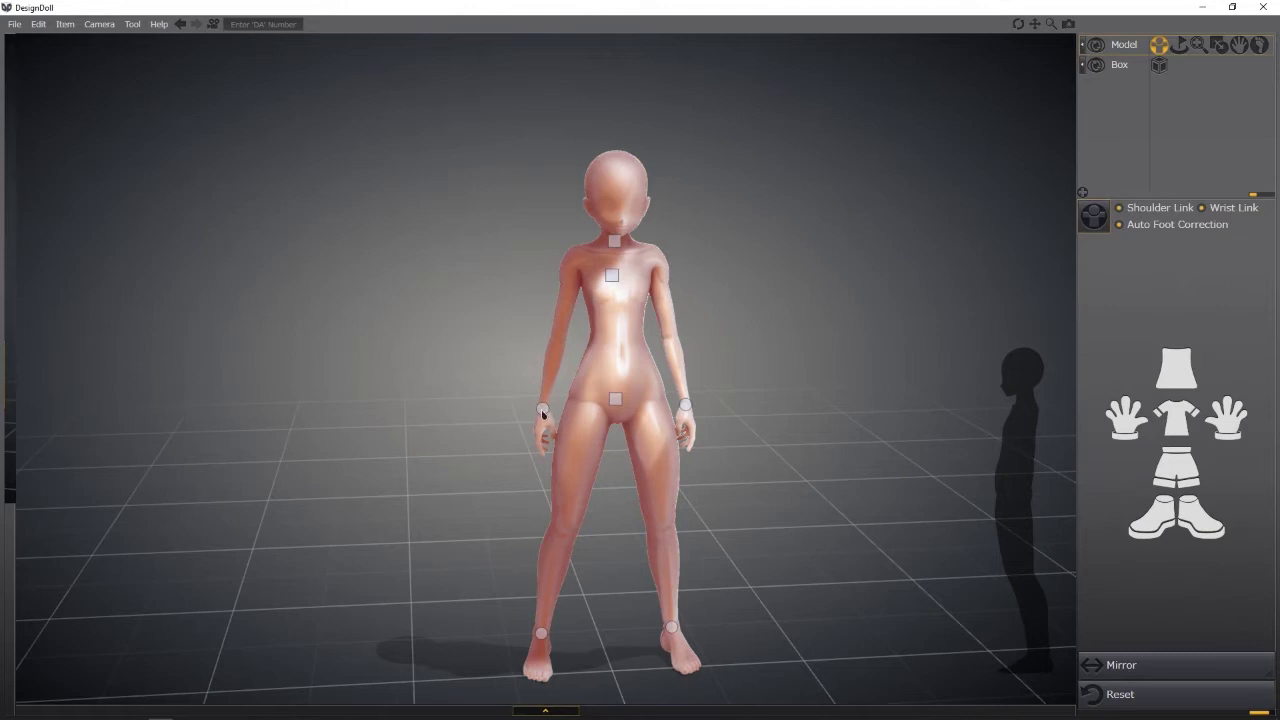
drag(534, 403, 480, 410)
right_drag(434, 334, 632, 366)
right_drag(525, 380, 480, 366)
drag(480, 366, 430, 305)
Step: Shift the doll's body control points so the figure leans and lifts off the ground
drag(517, 237, 447, 188)
drag(506, 272, 446, 257)
right_drag(446, 257, 200, 283)
right_drag(490, 268, 532, 268)
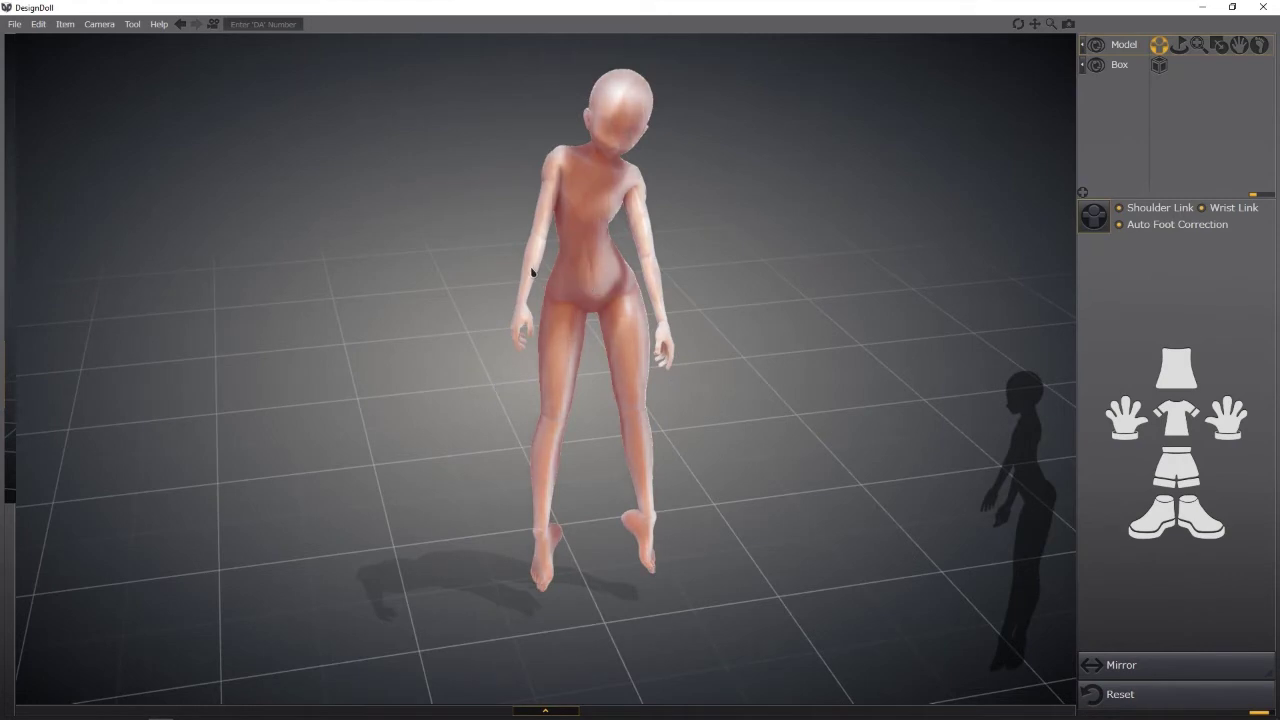
right_drag(533, 271, 529, 268)
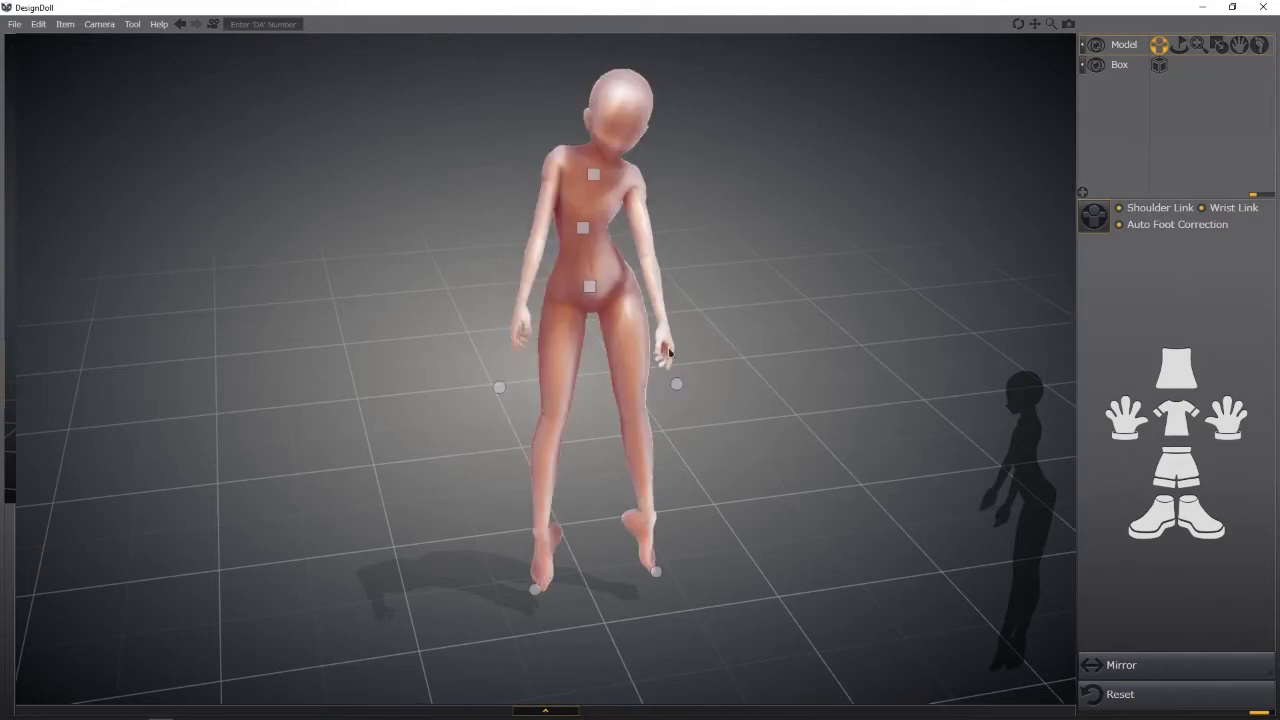
Step: Bring up the rotation control on the doll's head and reset the whole pose to default
mouse_move(669, 352)
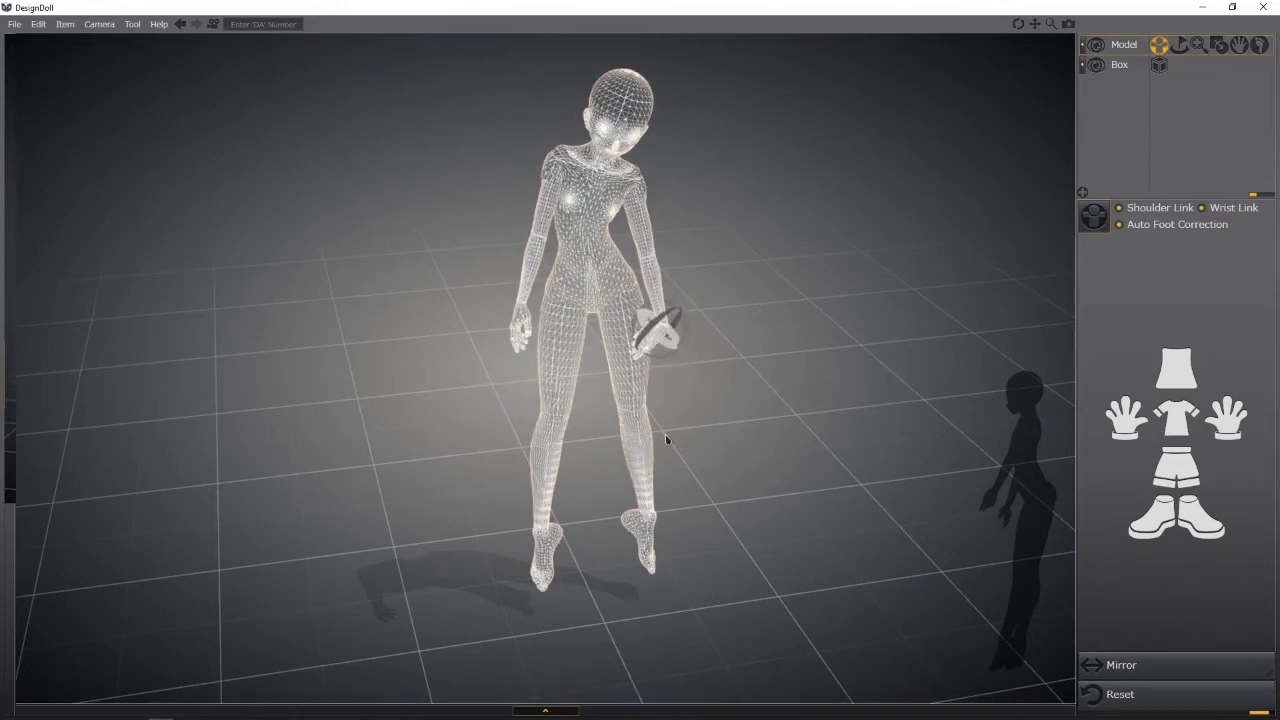
click(625, 100)
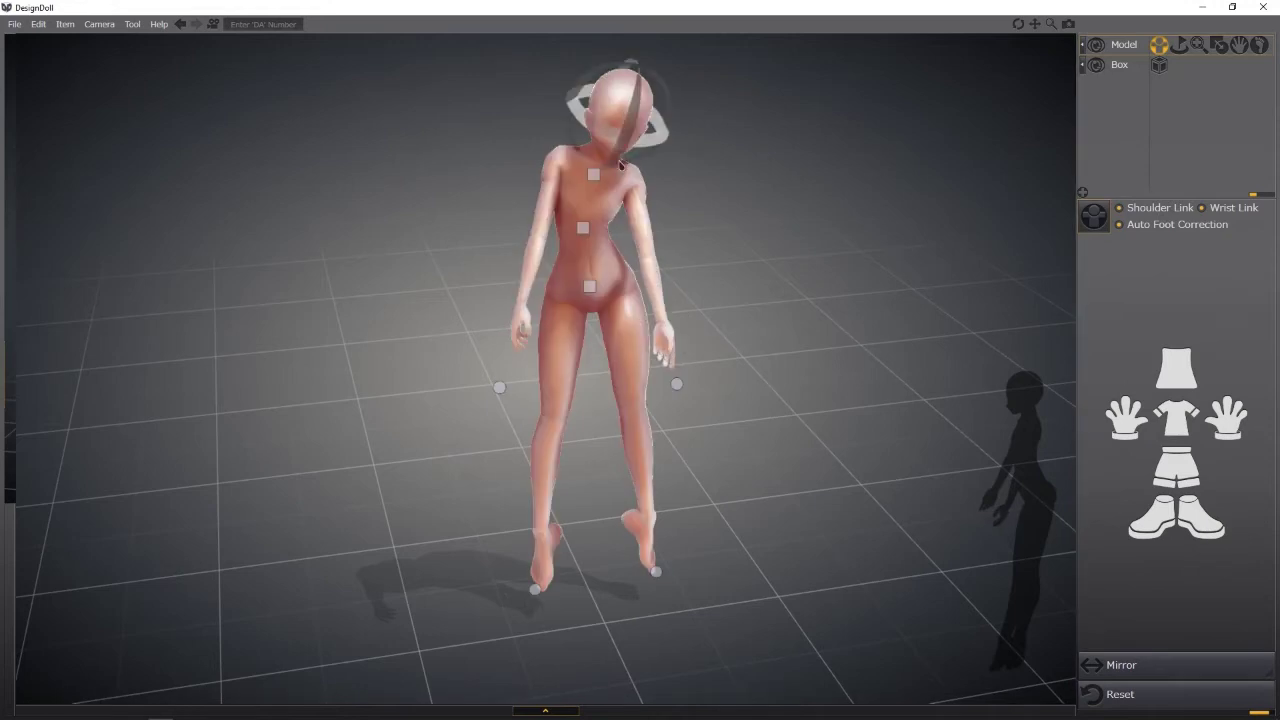
drag(631, 95, 617, 174)
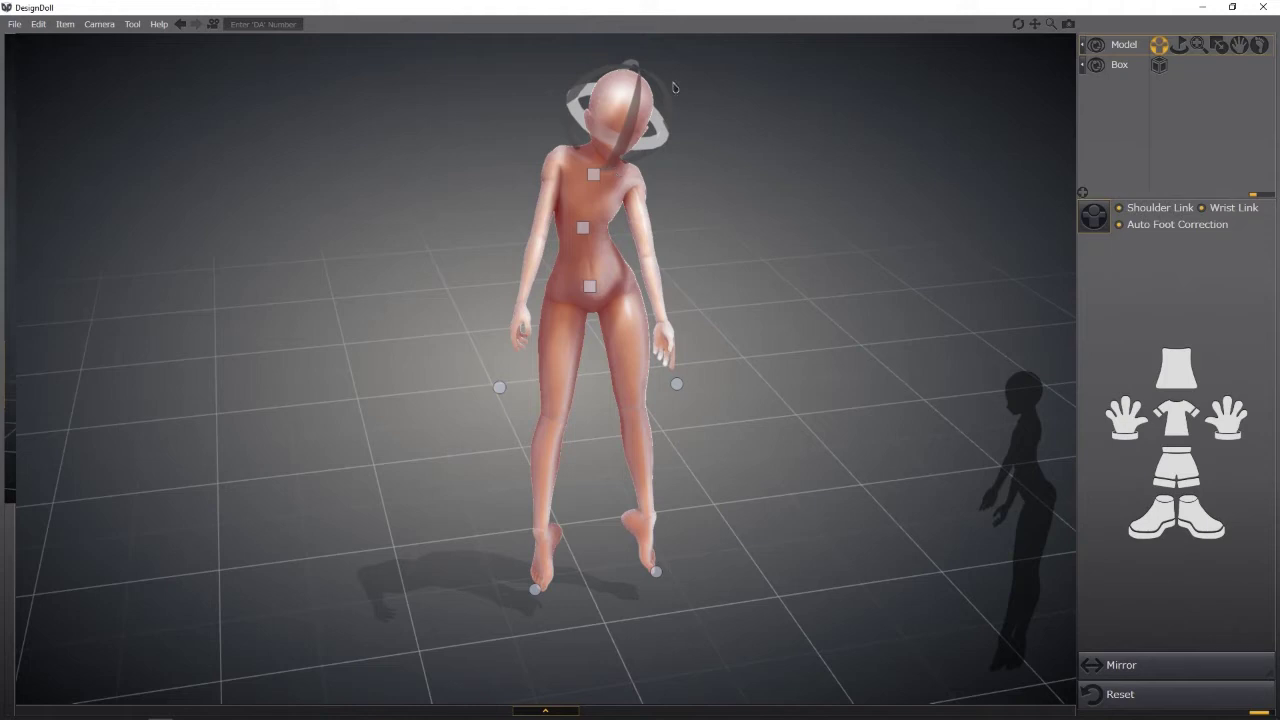
click(1123, 700)
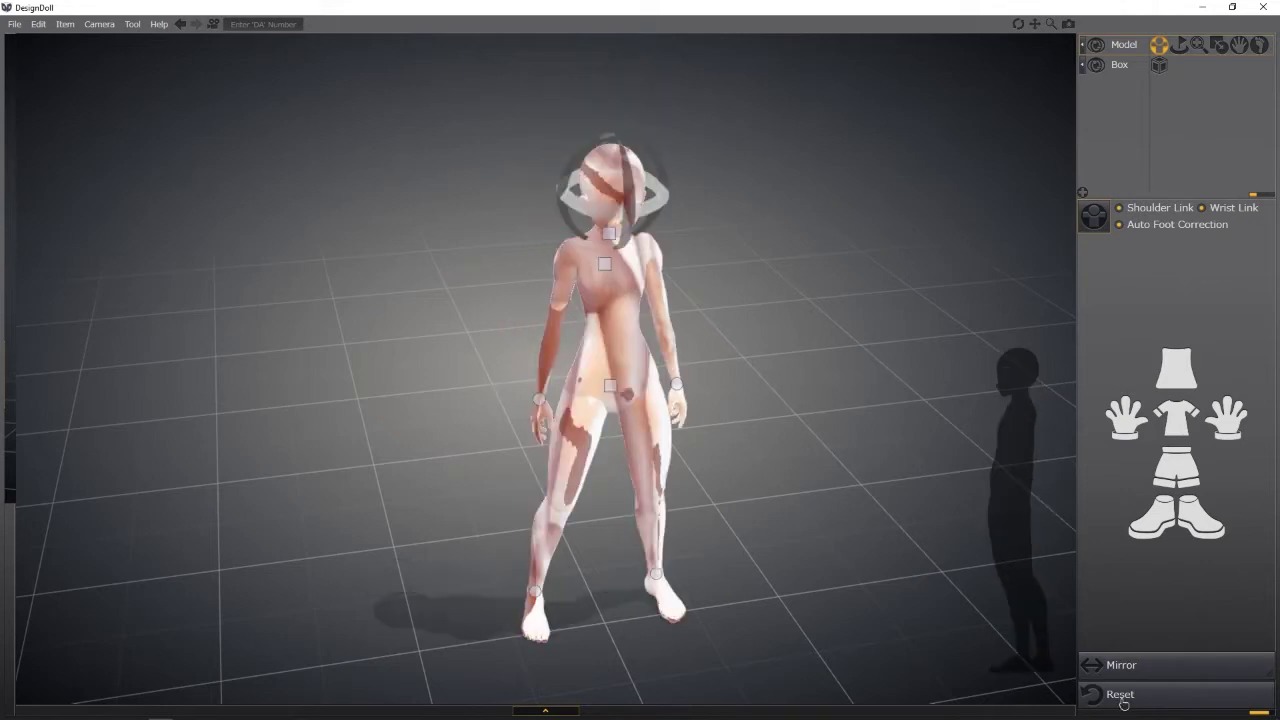
right_drag(819, 417, 914, 460)
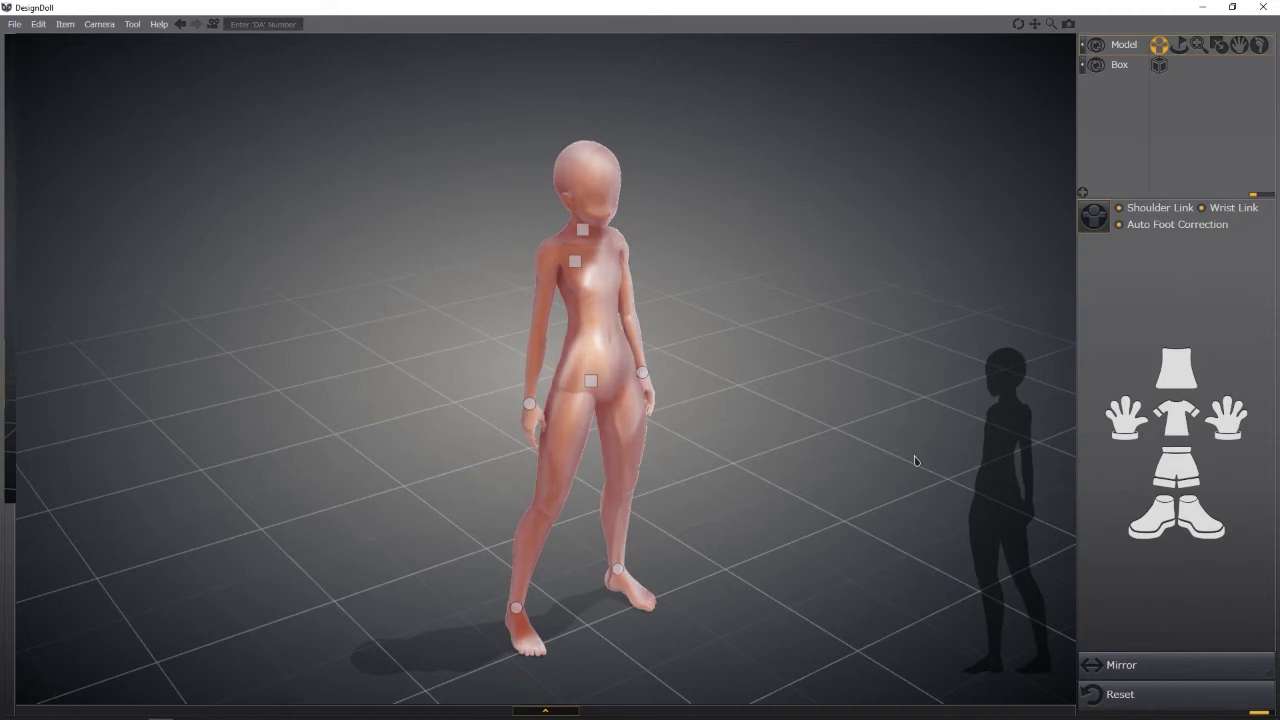
Step: Show the doll's placement handles, turn the figure and raise it above the ground
click(1179, 45)
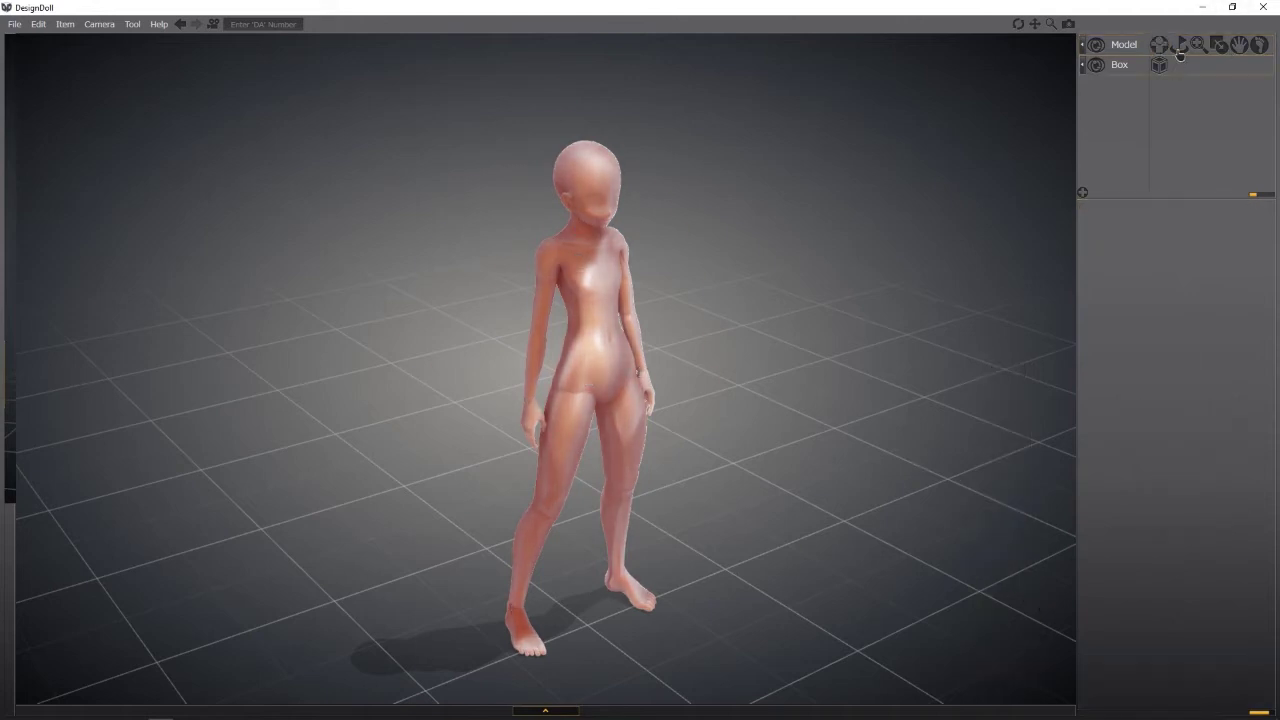
mouse_move(877, 342)
right_down()
mouse_move(763, 320)
mouse_move(803, 403)
mouse_move(868, 410)
mouse_move(572, 497)
mouse_move(737, 434)
mouse_move(651, 366)
right_up()
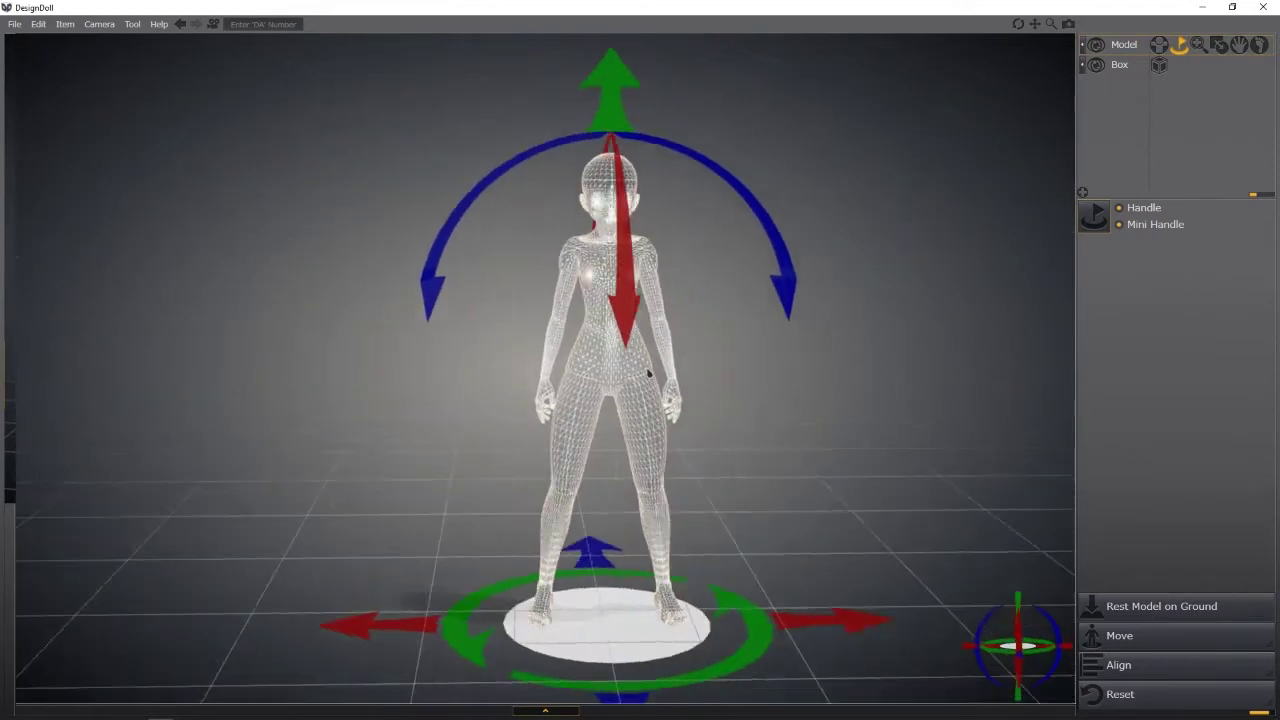
mouse_move(603, 122)
mouse_down()
mouse_move(600, 35)
mouse_move(634, 120)
mouse_move(655, 75)
mouse_move(651, 135)
mouse_up()
mouse_move(735, 612)
mouse_down()
mouse_move(766, 609)
mouse_move(657, 512)
mouse_up()
mouse_move(604, 96)
mouse_down()
mouse_move(594, 51)
mouse_move(589, 123)
mouse_move(597, 82)
mouse_up()
Step: Rest the doll on the ground and reset its placement
click(1196, 610)
mouse_move(789, 531)
right_down()
mouse_move(843, 523)
mouse_move(1083, 614)
right_up()
mouse_move(560, 614)
right_down()
mouse_move(533, 611)
mouse_move(557, 604)
right_up()
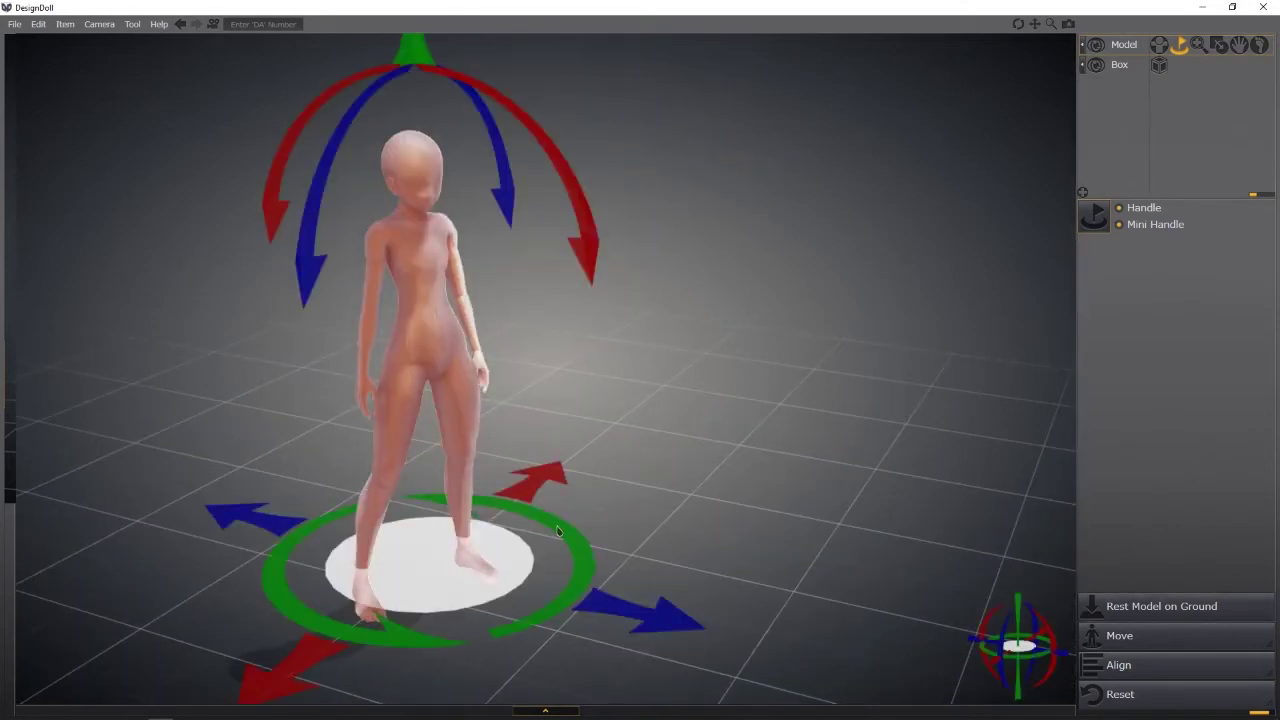
right_drag(589, 535, 547, 574)
right_drag(771, 560, 850, 532)
mouse_move(1099, 698)
click(1021, 698)
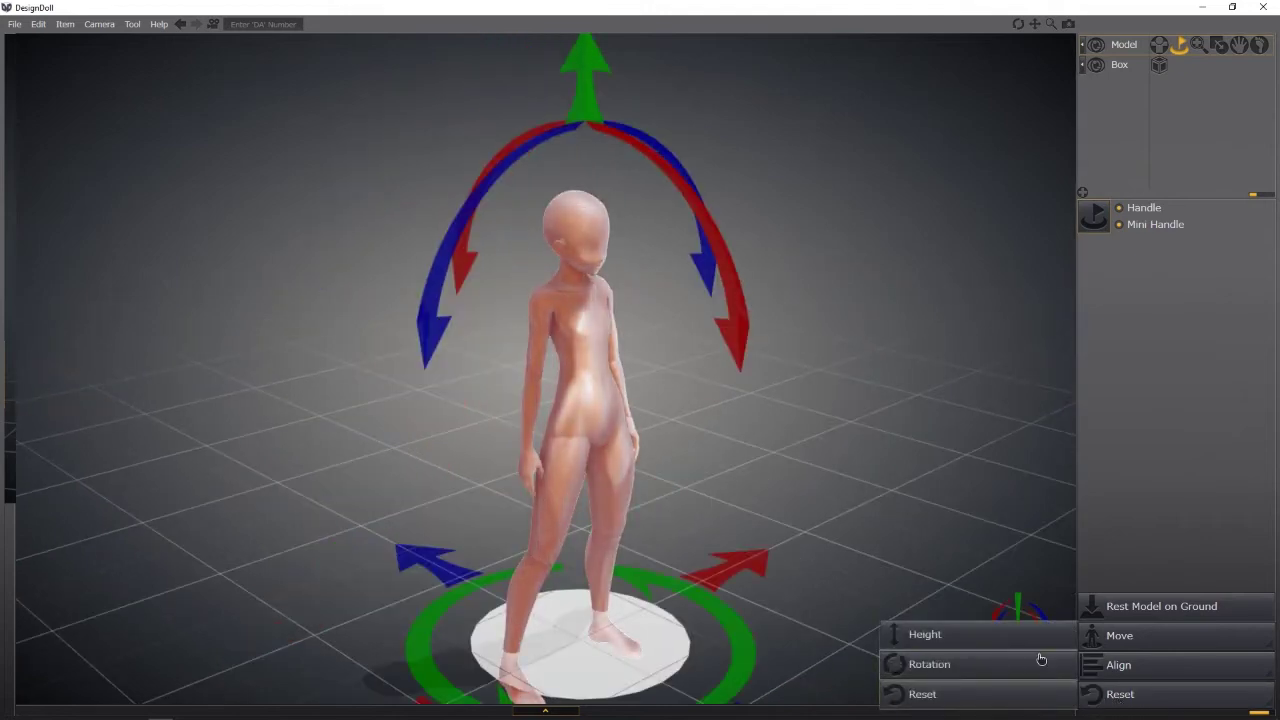
Step: Undo the last five placement changes to the doll
click(176, 27)
click(176, 27)
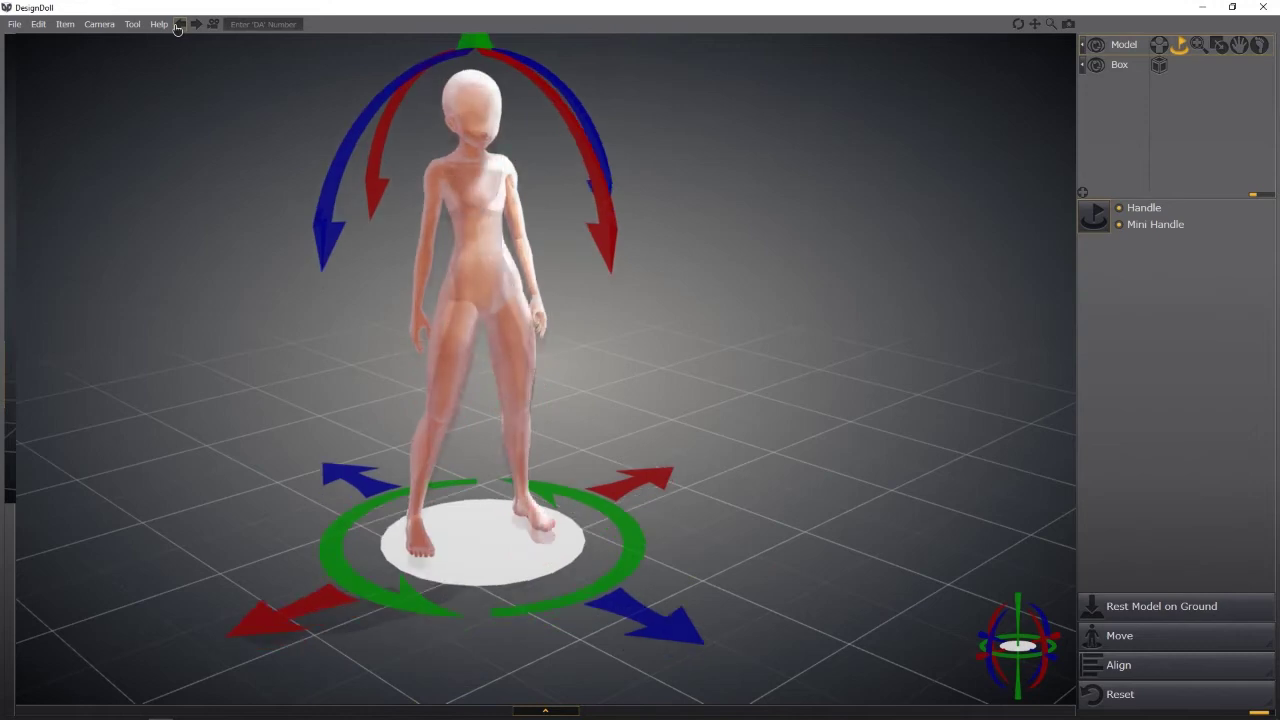
click(176, 27)
click(176, 27)
click(176, 27)
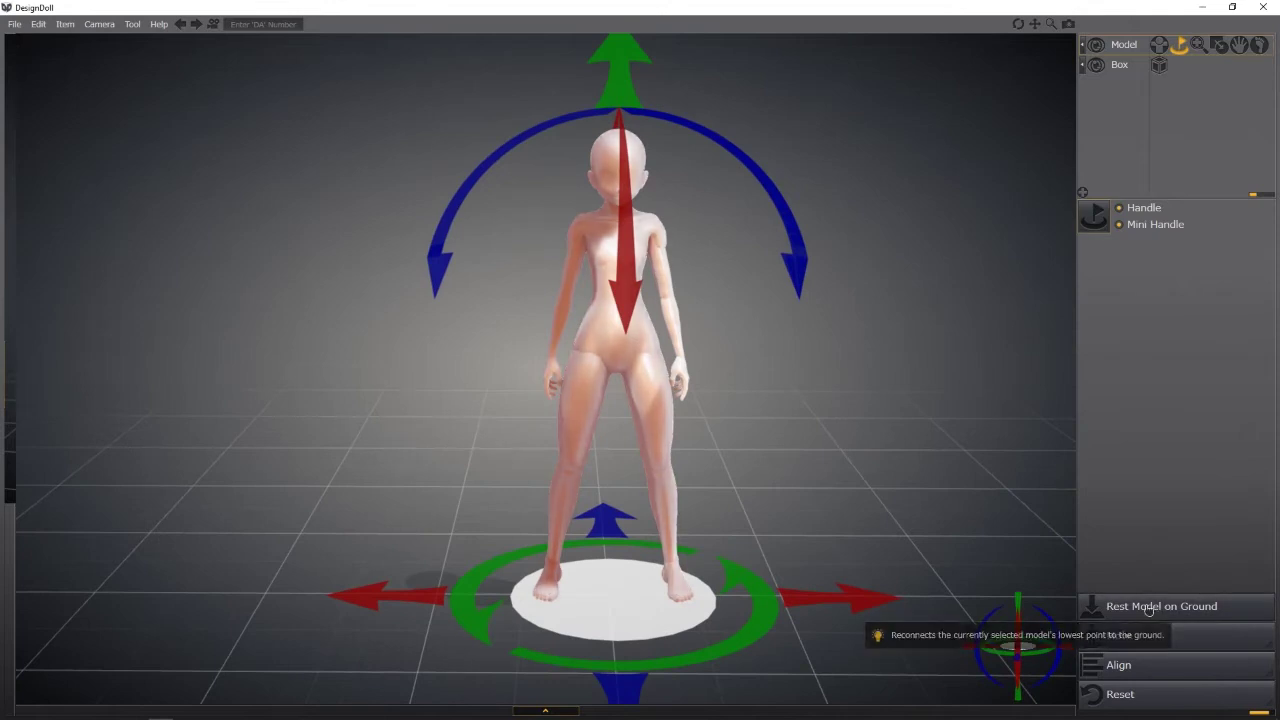
Step: Push the doll's pelvis backward and upward in pose mode, and rest the model on the ground
mouse_move(882, 530)
right_down()
mouse_move(763, 523)
mouse_move(929, 551)
mouse_move(1063, 537)
mouse_move(866, 543)
mouse_move(896, 529)
right_up()
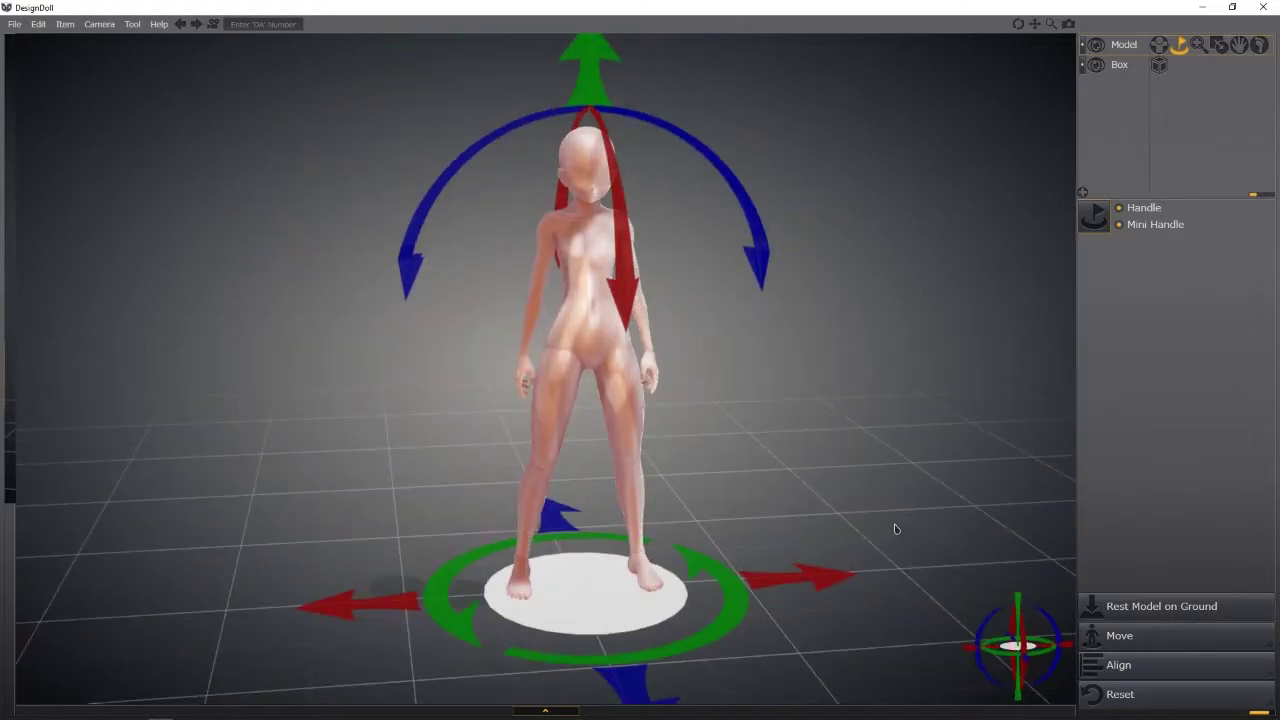
right_drag(338, 512, 243, 518)
click(716, 381)
mouse_move(760, 380)
mouse_down()
mouse_move(741, 383)
mouse_move(817, 333)
mouse_move(804, 345)
mouse_up()
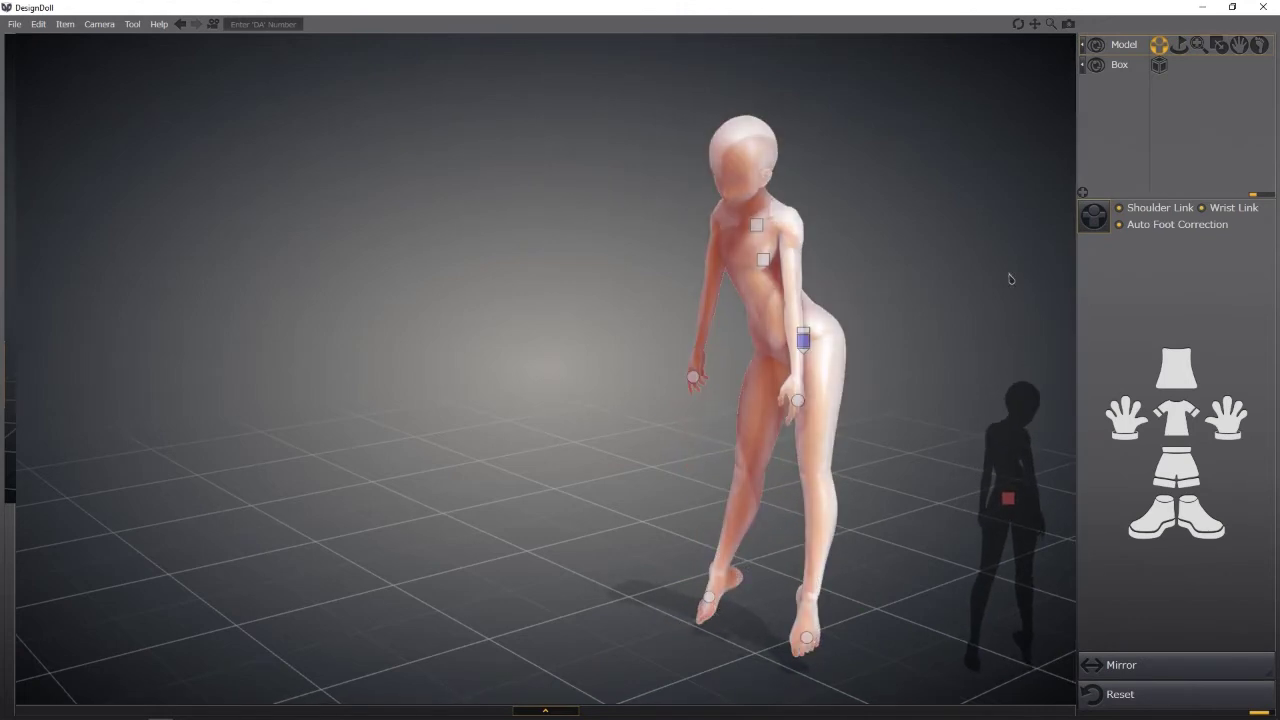
click(1182, 46)
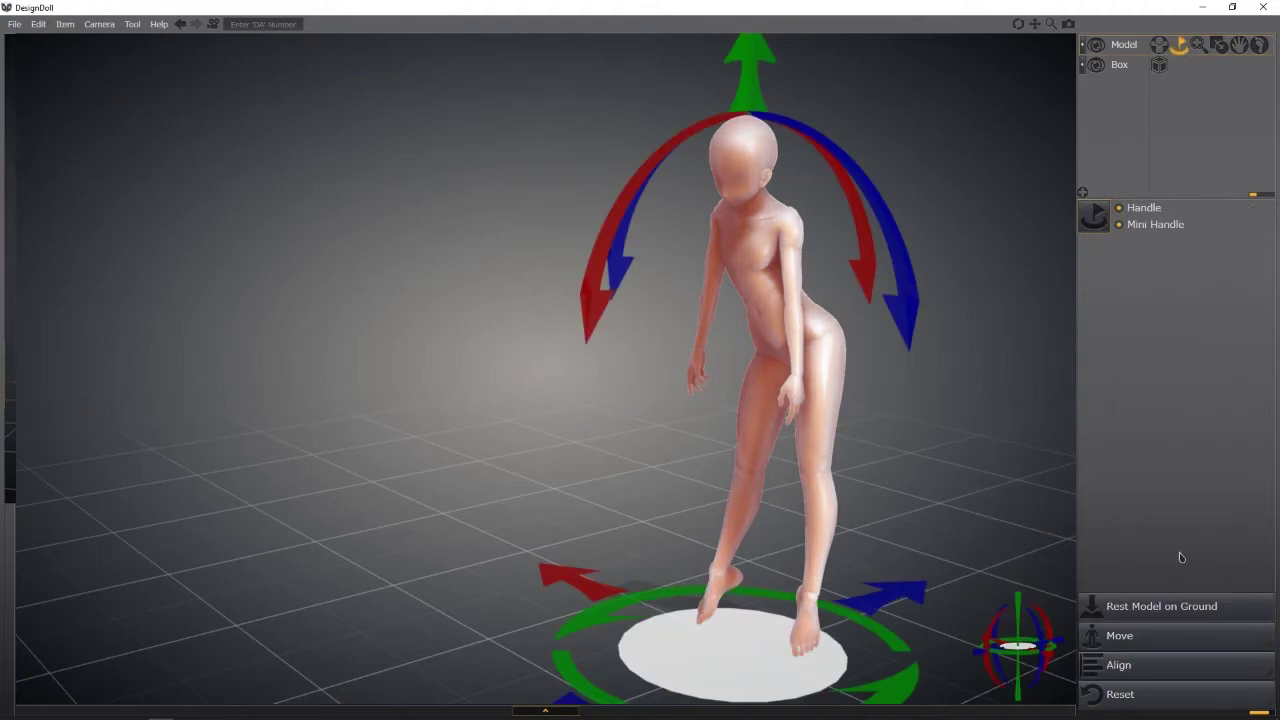
click(1150, 610)
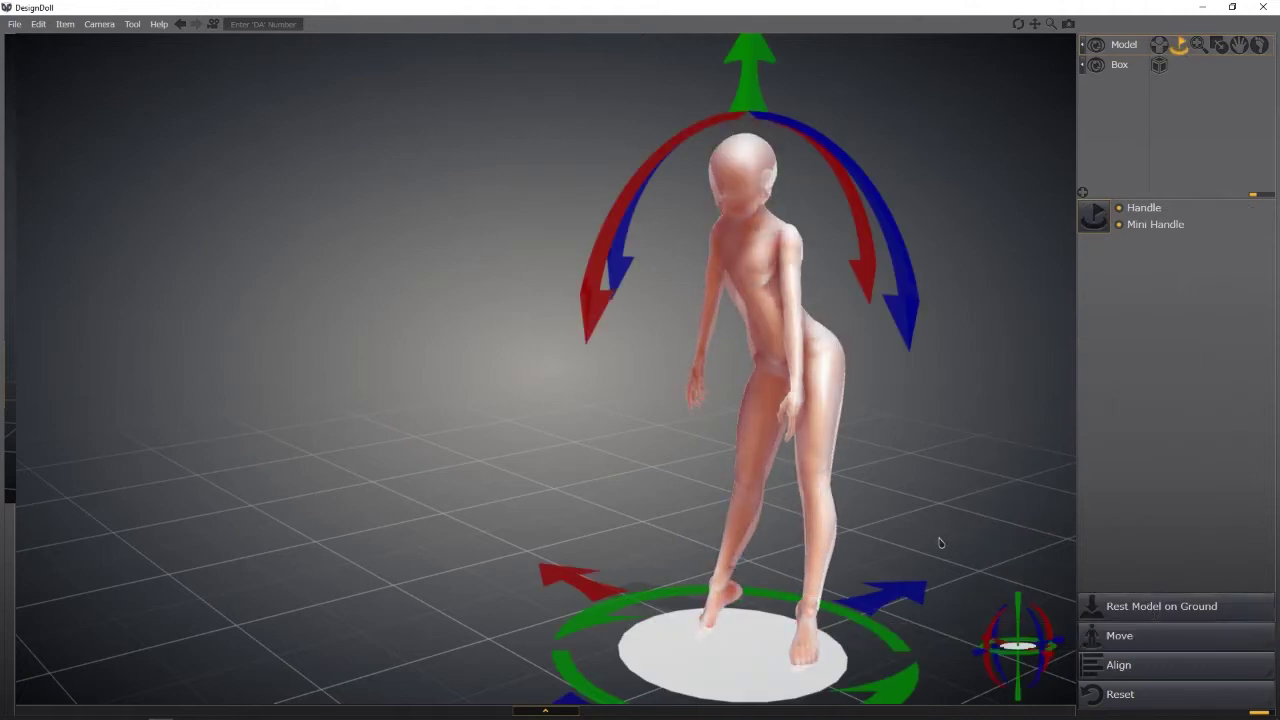
Step: Undo the ground resting and the pelvis move
click(179, 25)
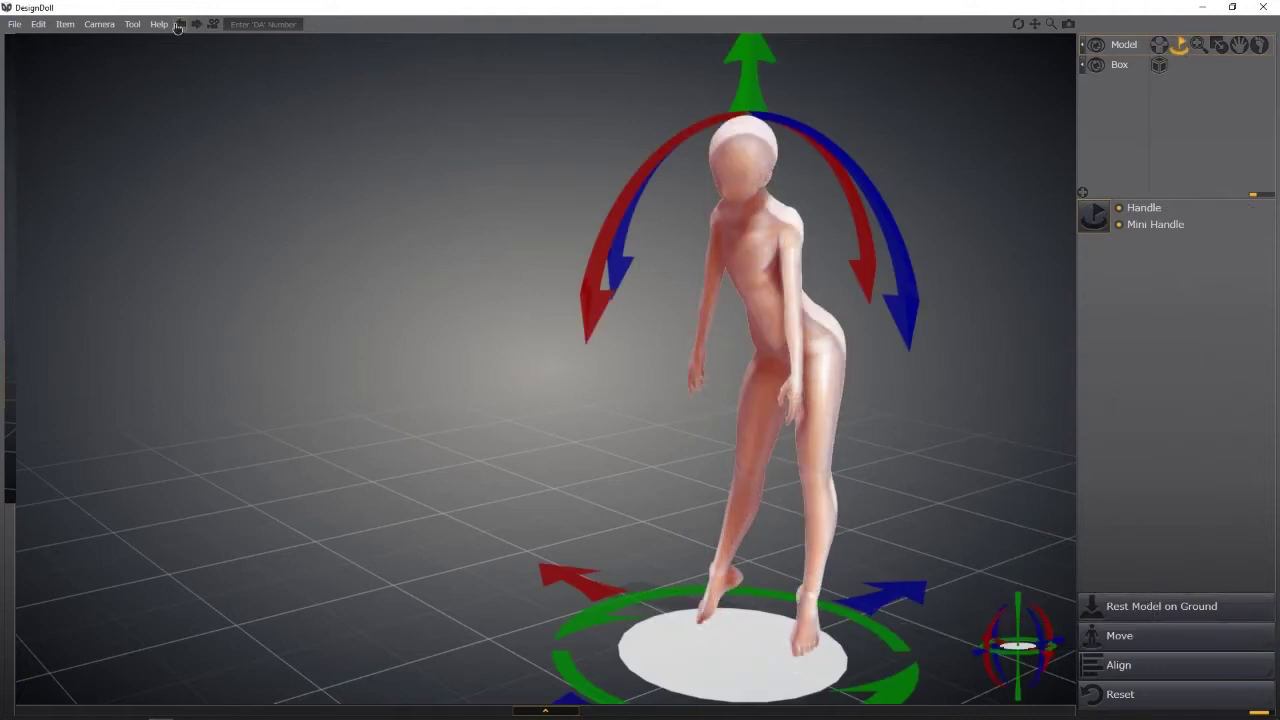
click(178, 26)
click(178, 26)
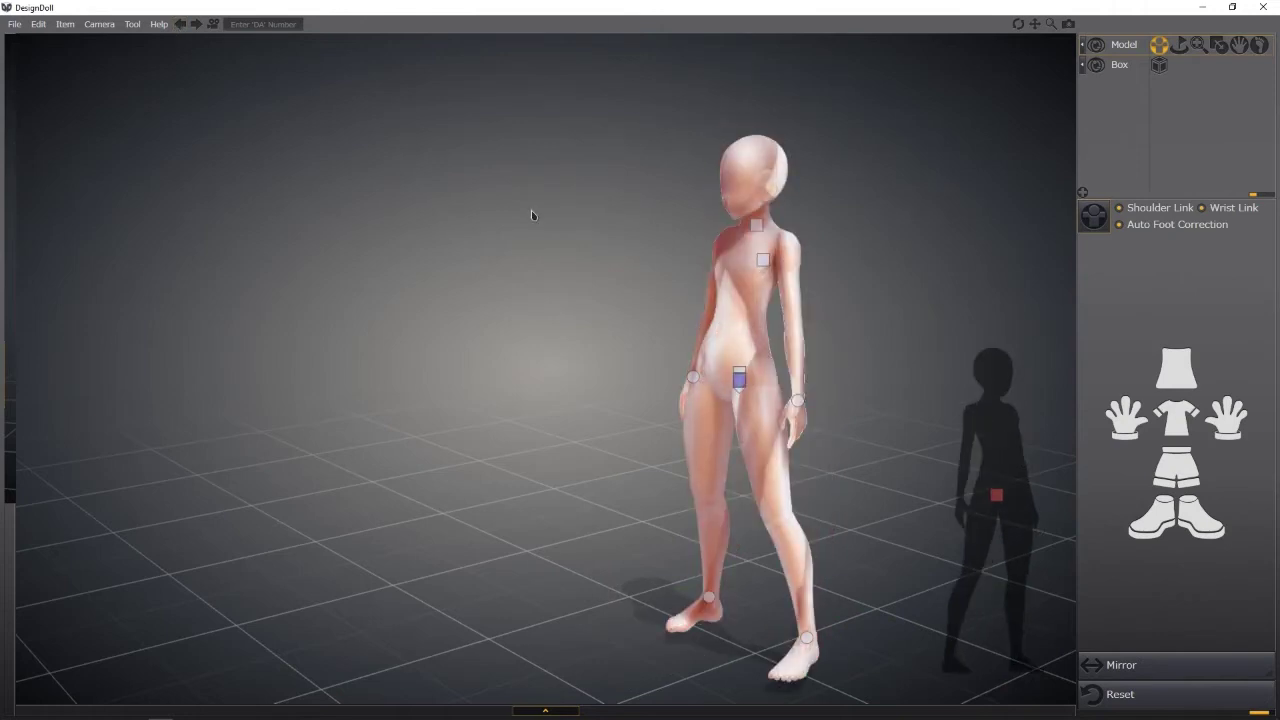
Step: Show the doll's bone scaling controls, try changing the waist bone's thickness, and undo the change
click(1199, 46)
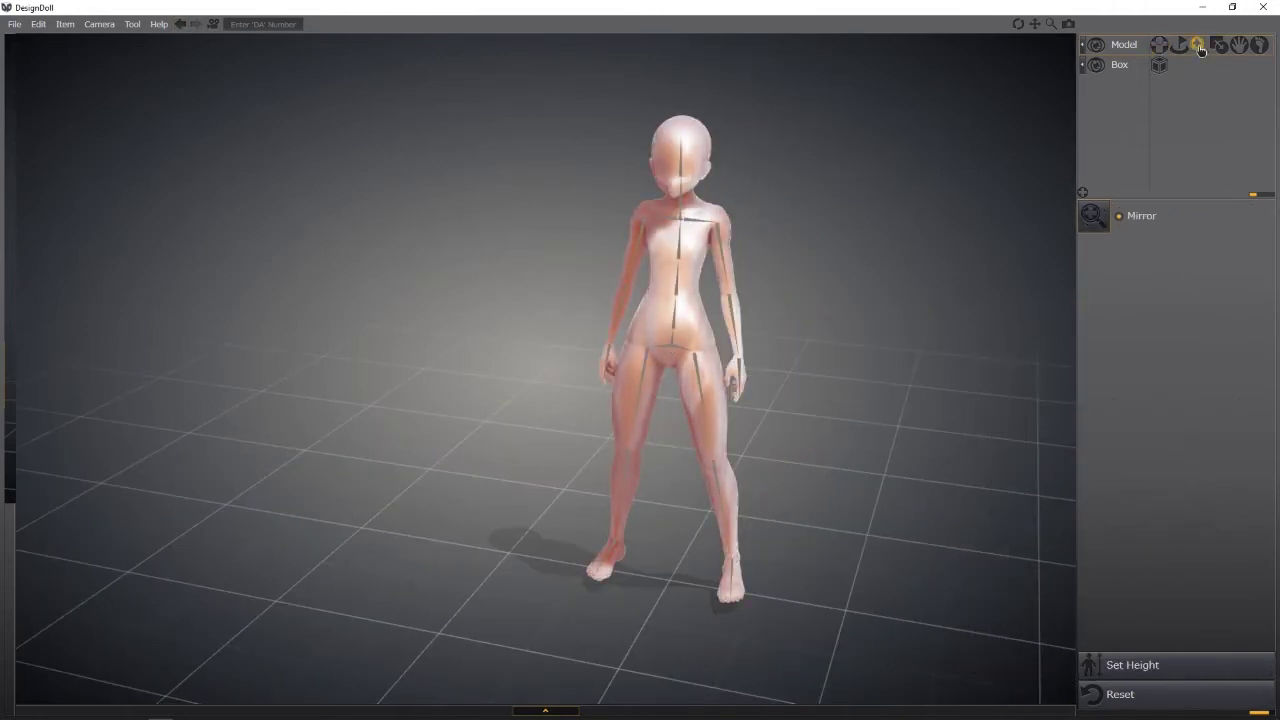
drag(405, 297, 451, 289)
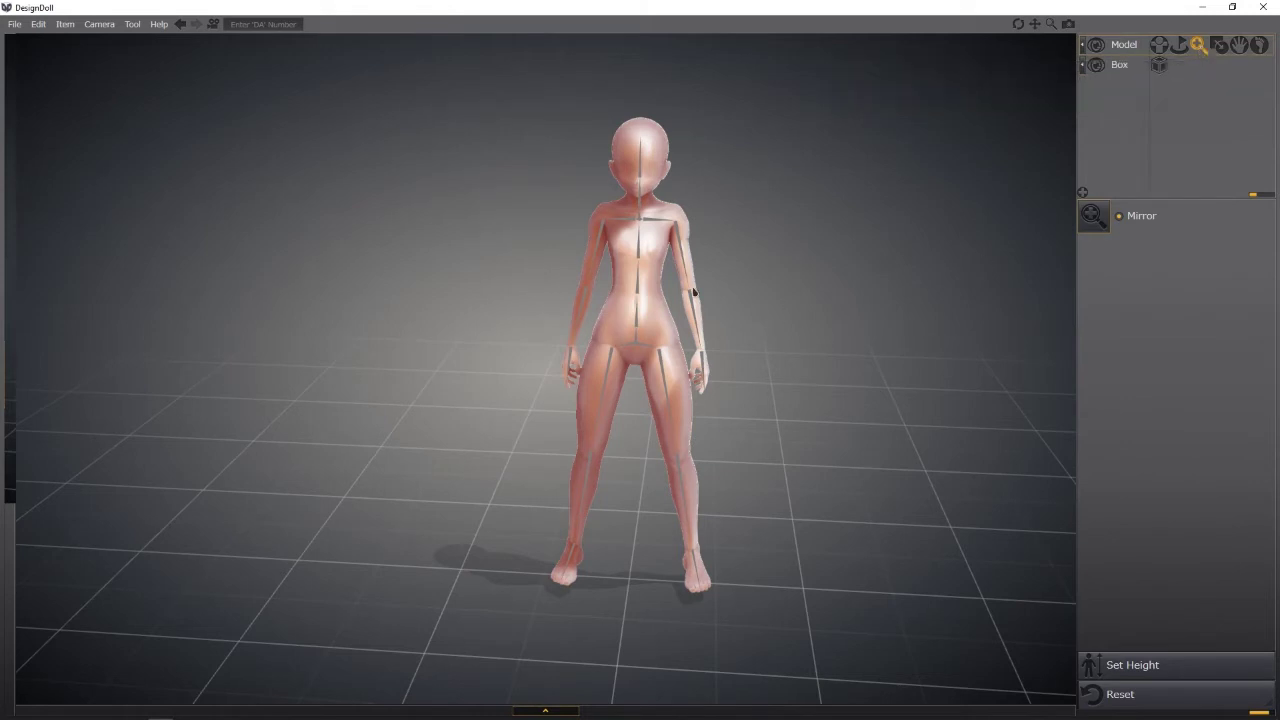
click(640, 285)
mouse_move(615, 294)
mouse_down()
mouse_move(468, 283)
mouse_move(629, 284)
mouse_move(493, 266)
mouse_move(646, 275)
mouse_move(352, 73)
mouse_move(231, 63)
mouse_up()
click(185, 26)
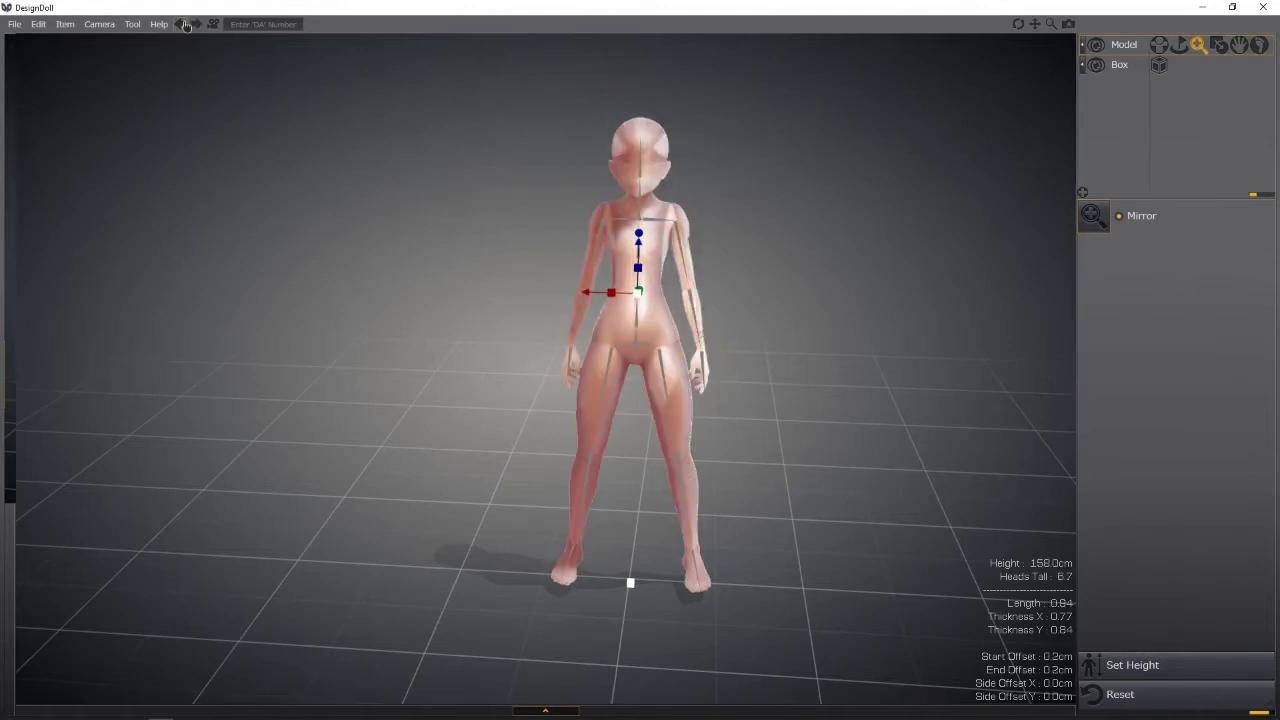
Step: Set the doll's overall height to 165 cm in bone scaling and rest the model on the ground
click(186, 26)
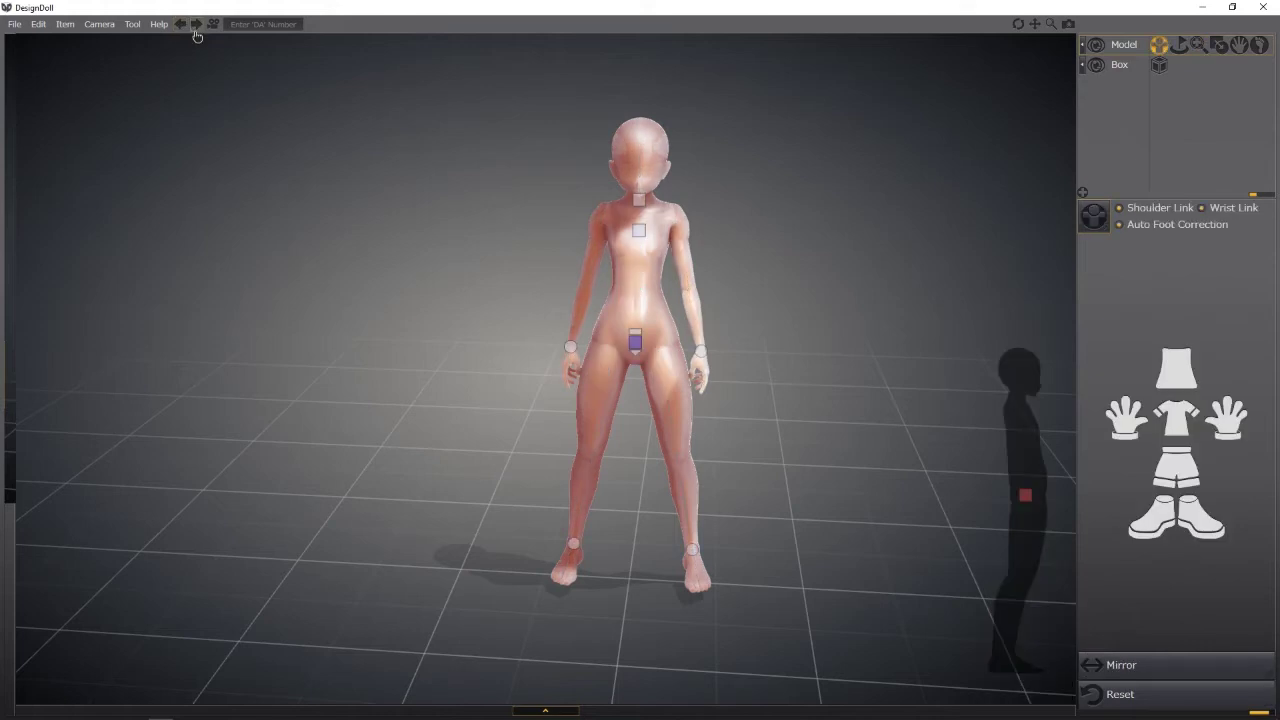
click(1198, 45)
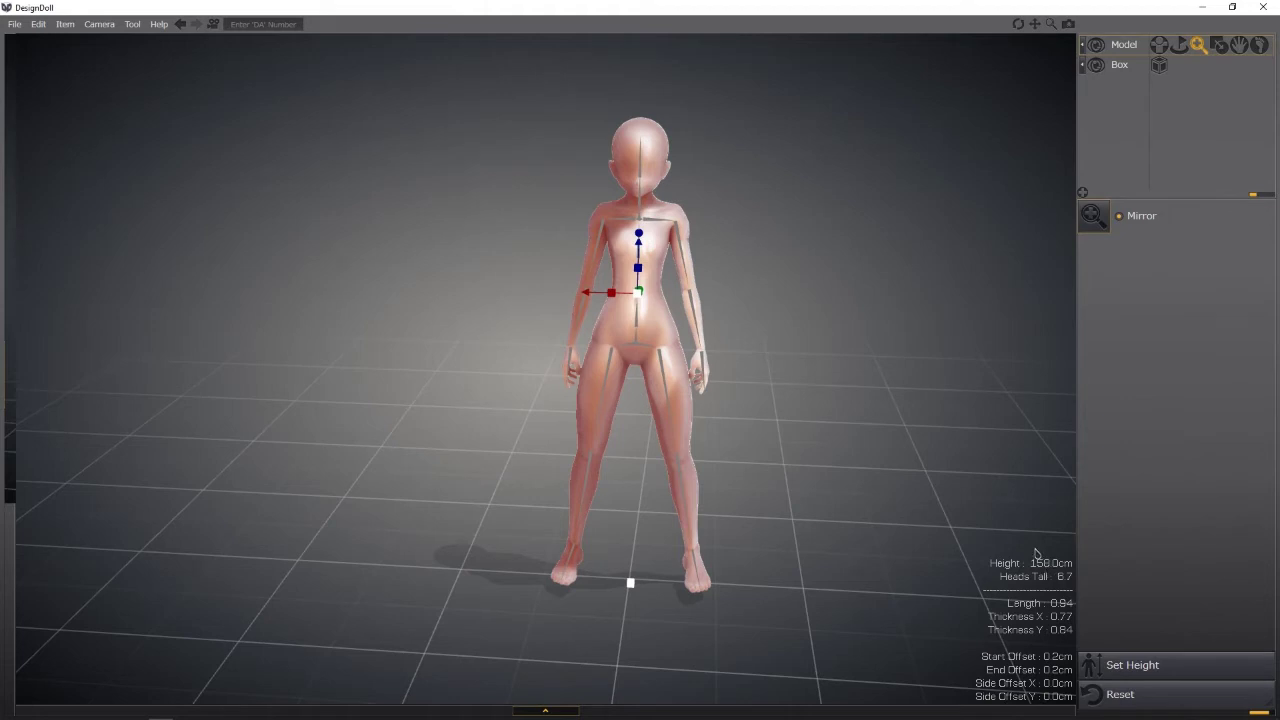
click(1108, 663)
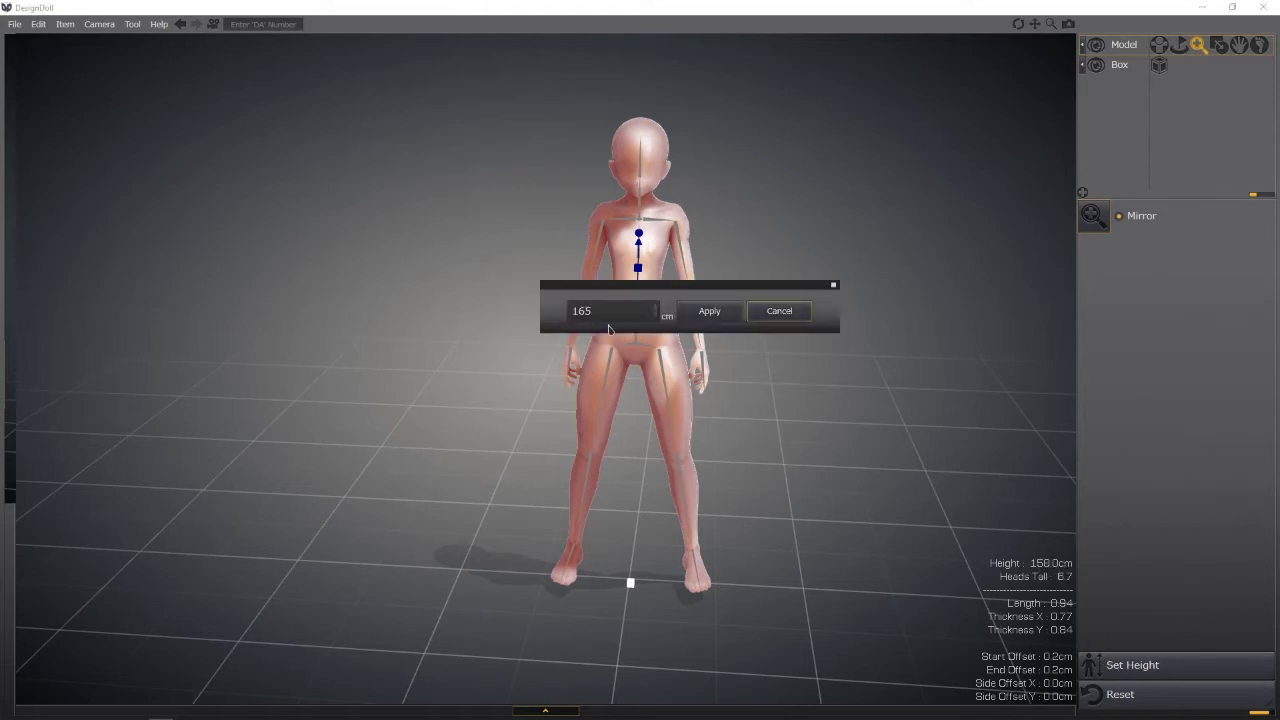
click(709, 311)
right_drag(415, 338, 515, 287)
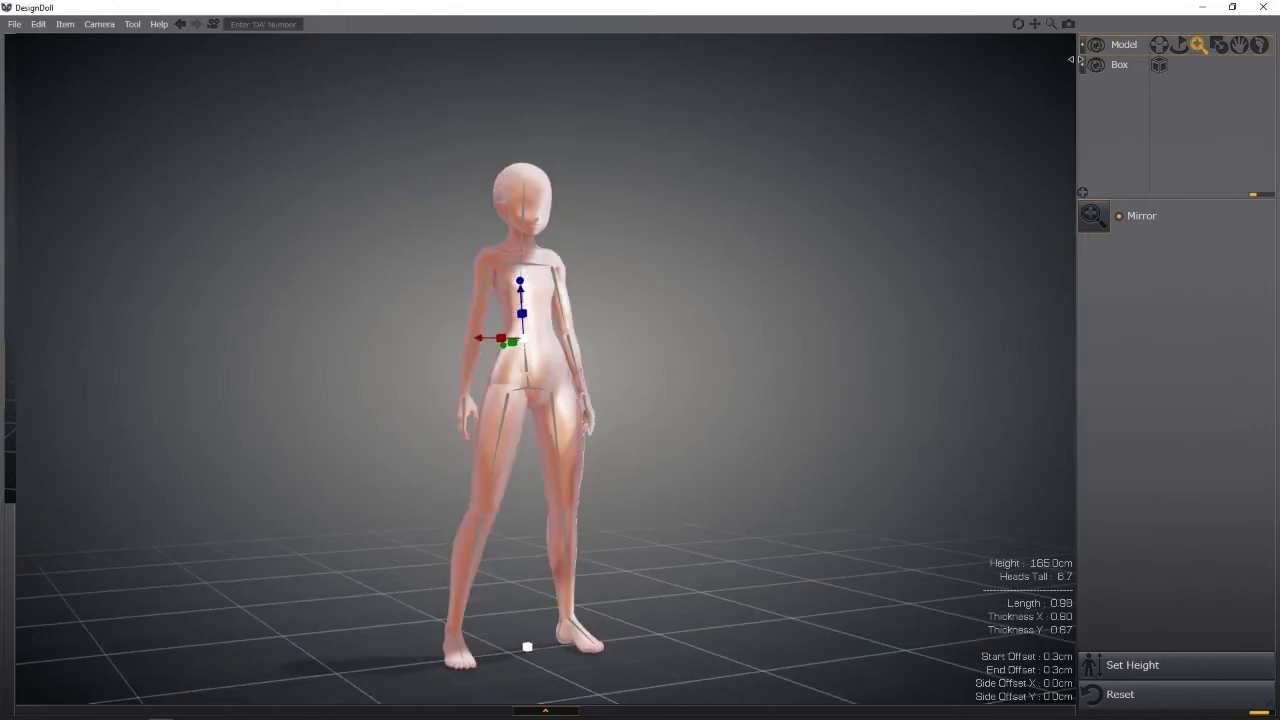
click(1180, 45)
click(1159, 612)
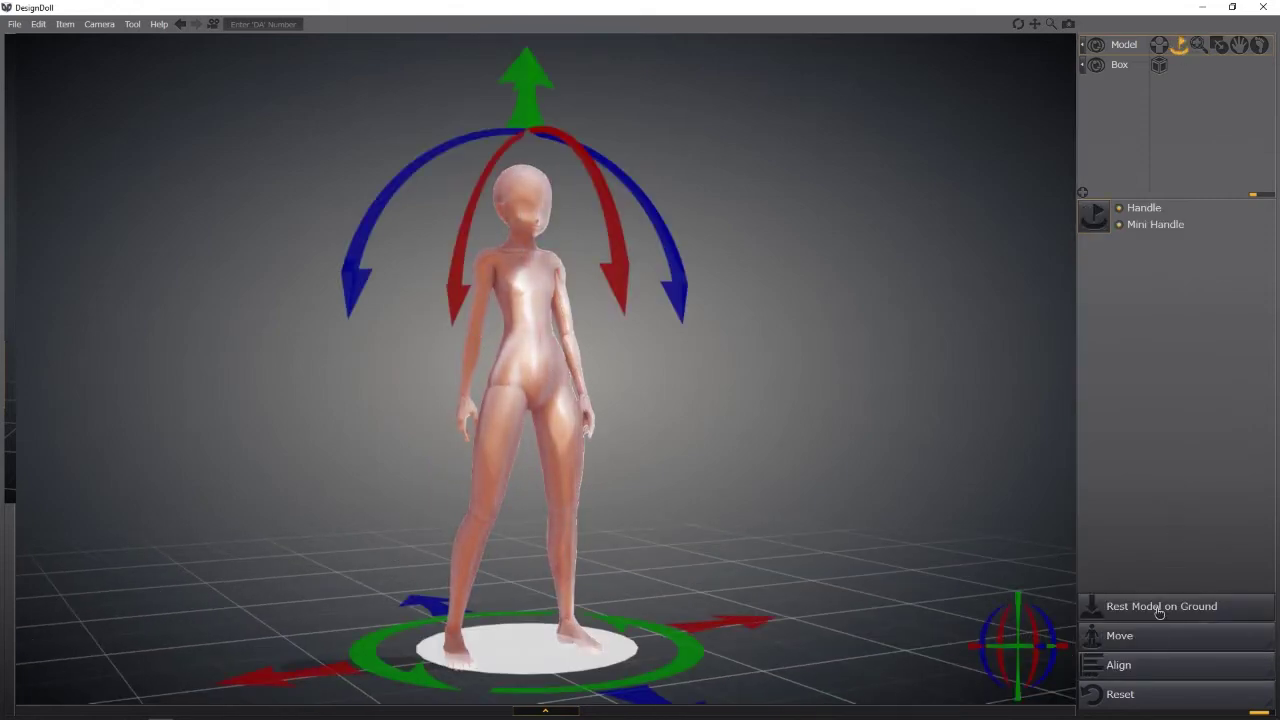
mouse_move(900, 600)
right_down()
mouse_move(692, 584)
mouse_move(770, 588)
mouse_move(729, 600)
mouse_move(744, 549)
mouse_move(674, 623)
mouse_move(529, 600)
mouse_move(451, 611)
mouse_move(623, 563)
mouse_move(692, 527)
mouse_move(694, 569)
mouse_move(650, 540)
mouse_move(677, 463)
mouse_move(621, 476)
mouse_move(566, 563)
mouse_move(700, 491)
mouse_move(450, 679)
right_up()
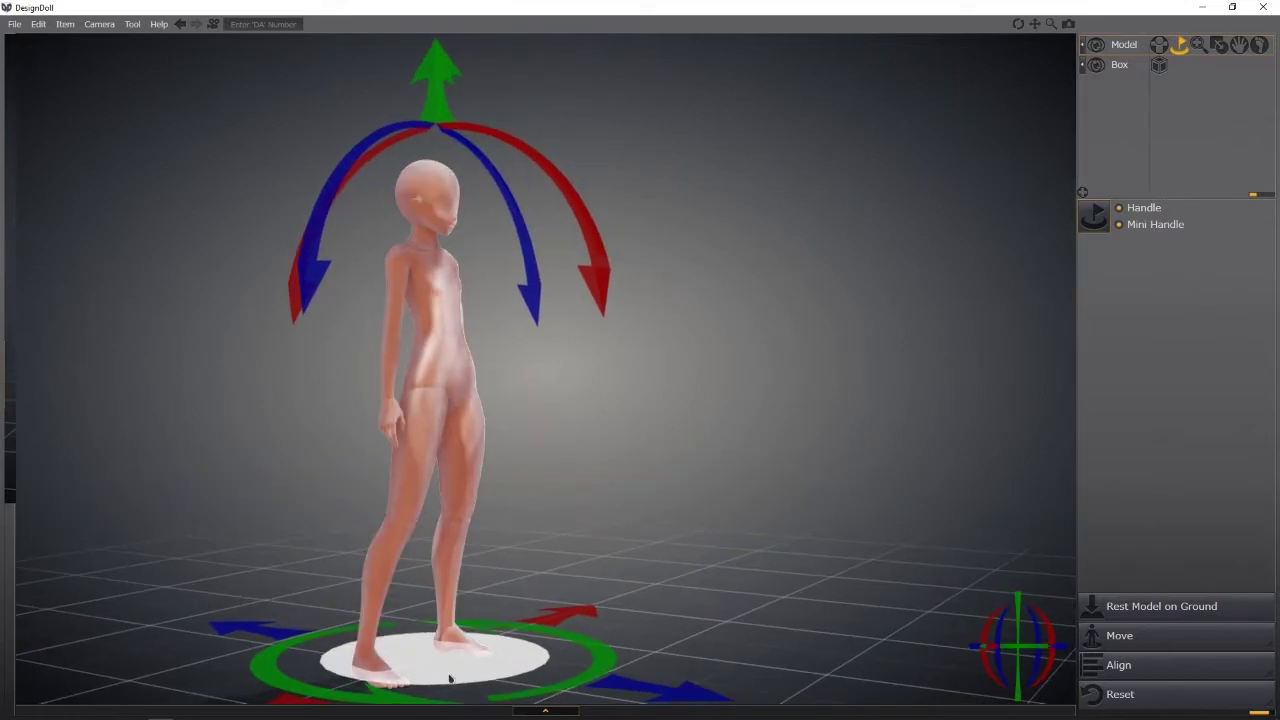
Step: Start a new scene without saving the changes to the current one
click(14, 24)
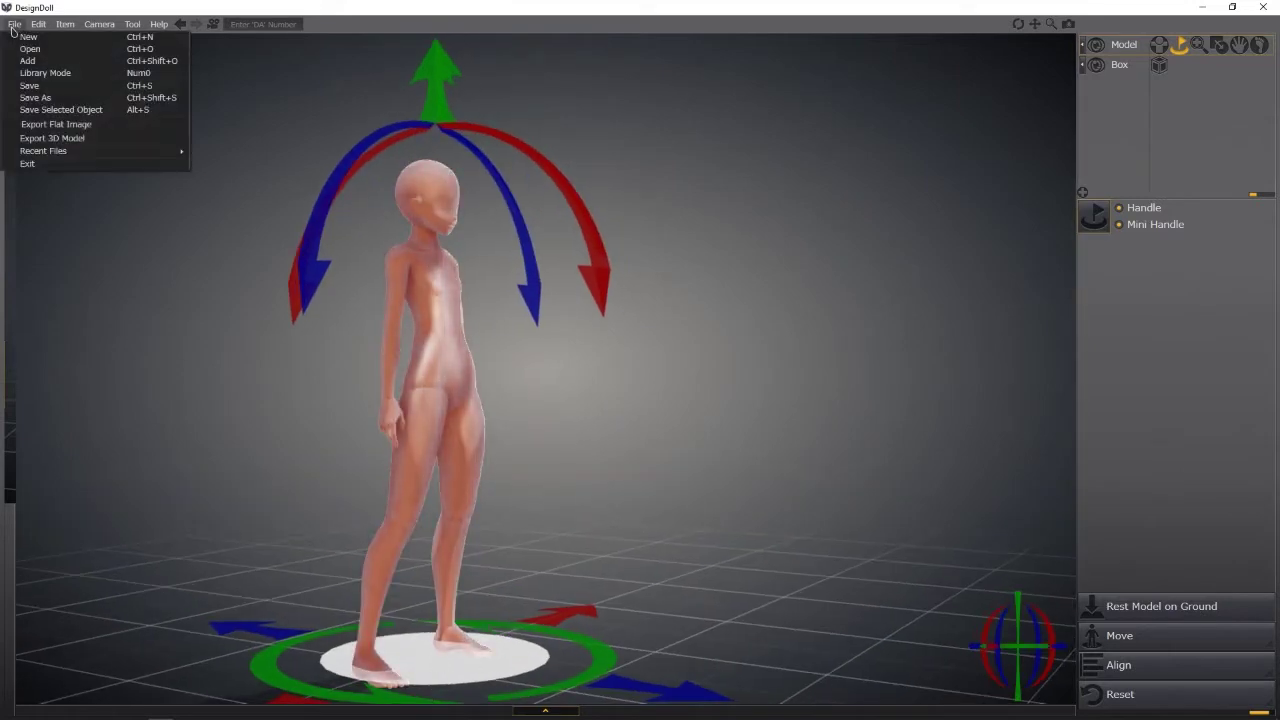
click(18, 36)
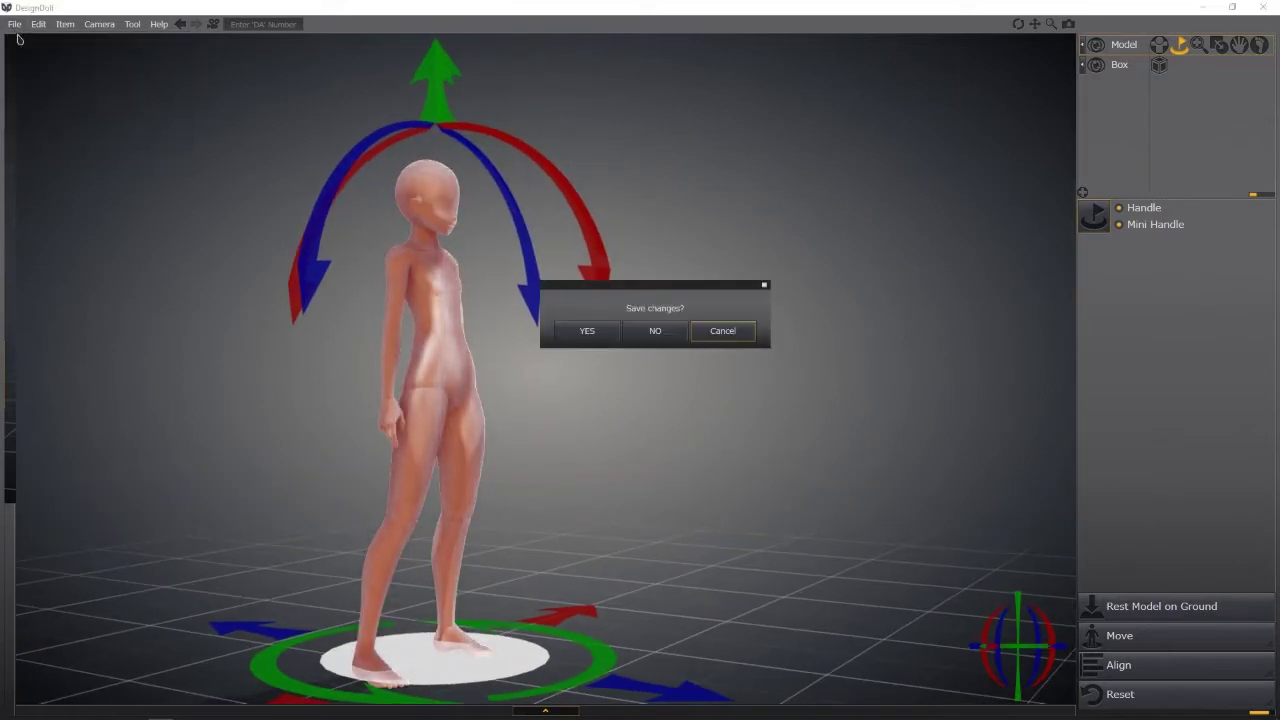
click(660, 331)
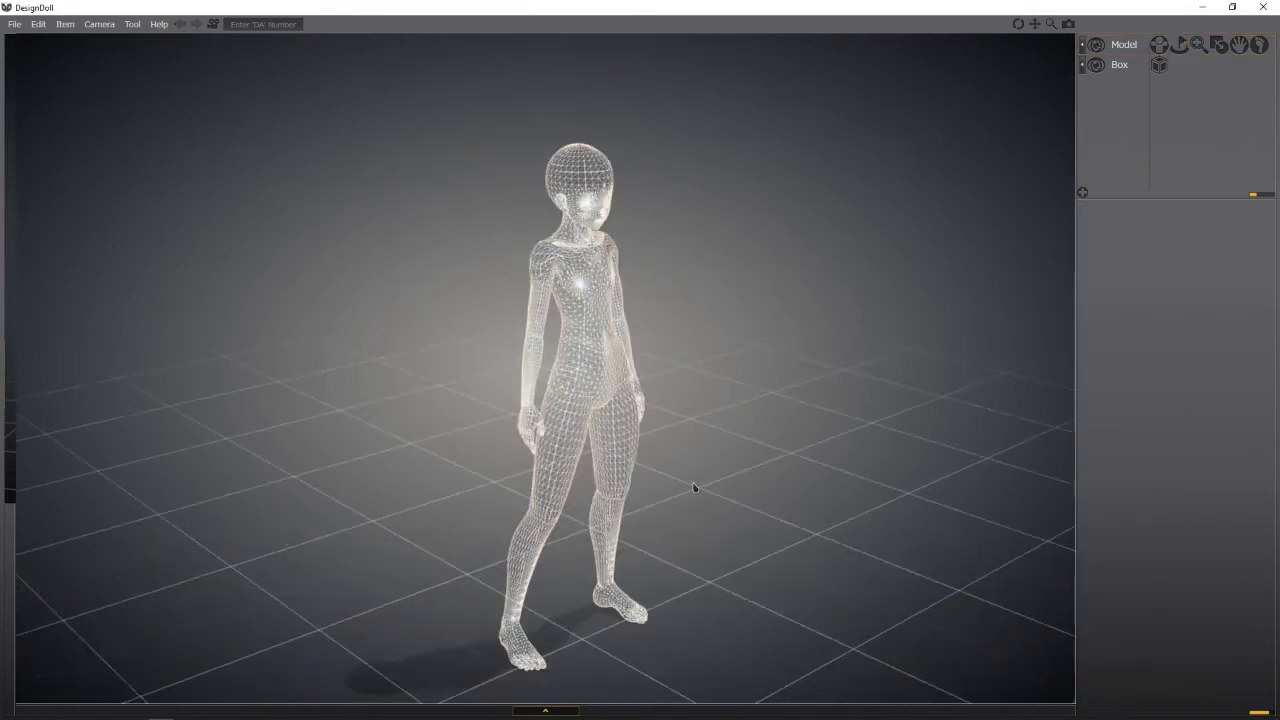
Step: Set the new doll's overall height to 180 cm and rest the enlarged model on the ground
click(1188, 48)
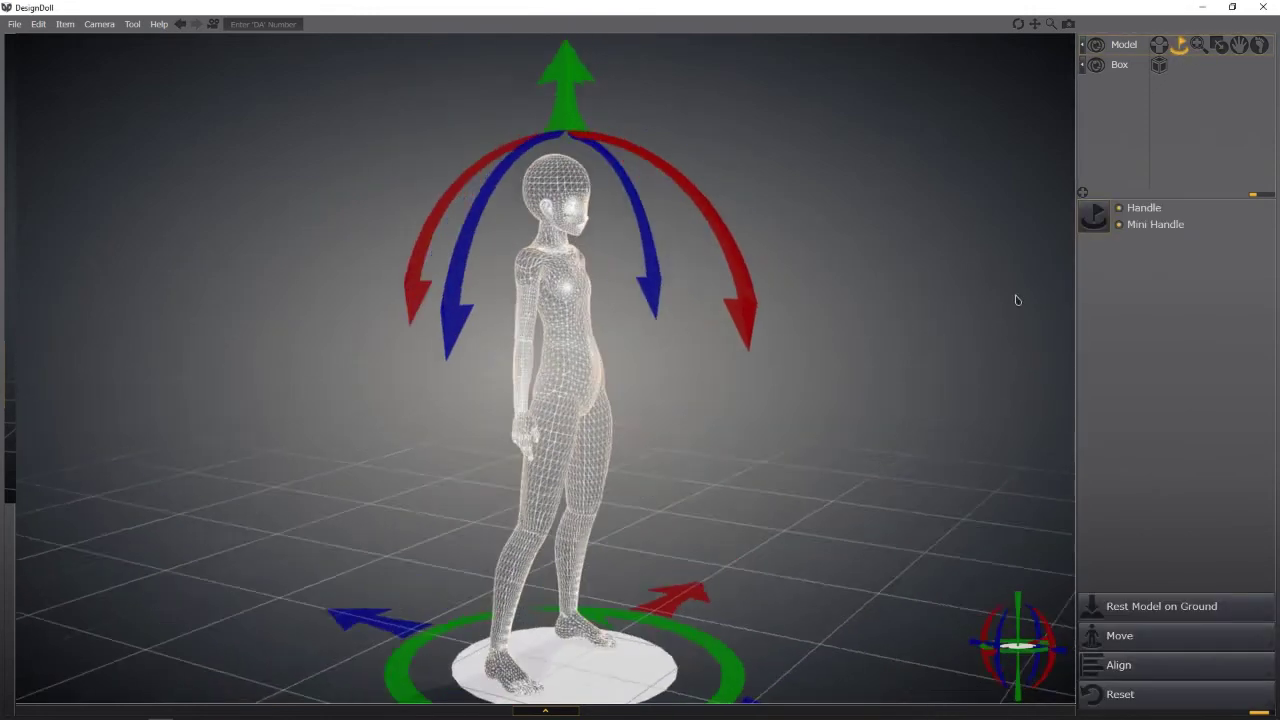
click(1198, 45)
click(1157, 666)
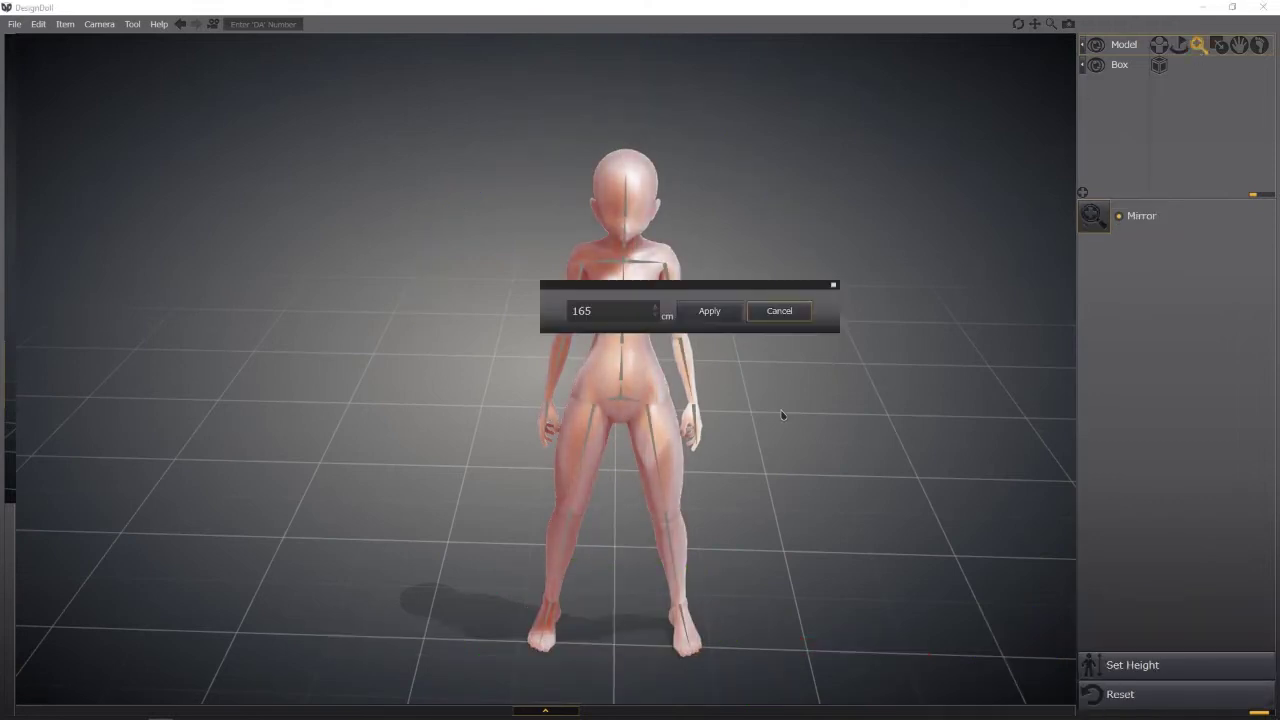
click(601, 317)
text(180)
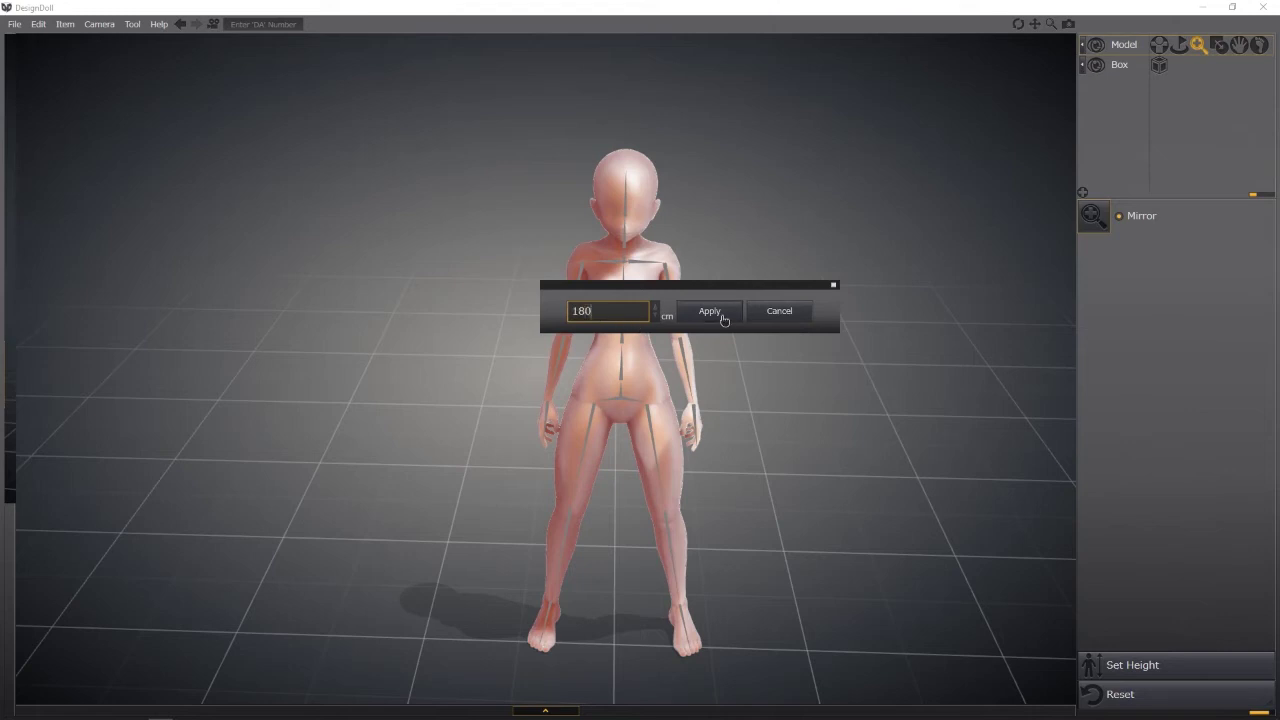
click(709, 311)
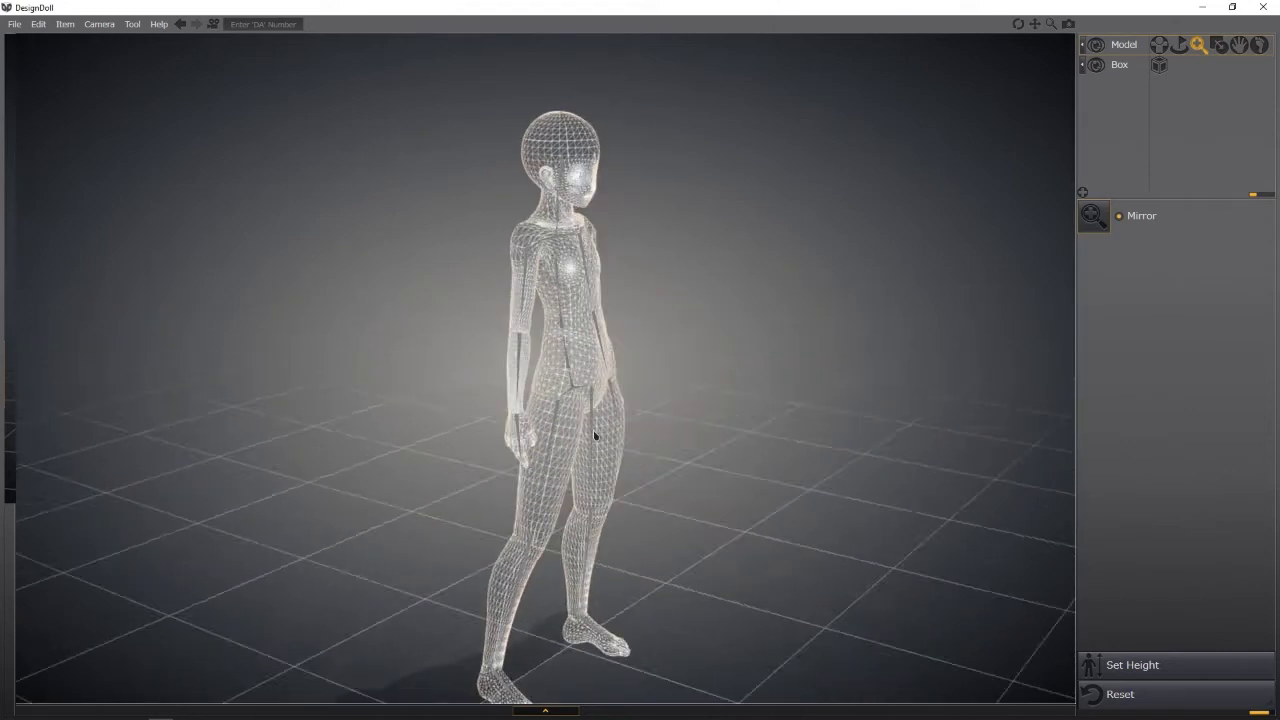
right_drag(594, 436, 680, 463)
right_drag(585, 621, 665, 557)
click(1180, 45)
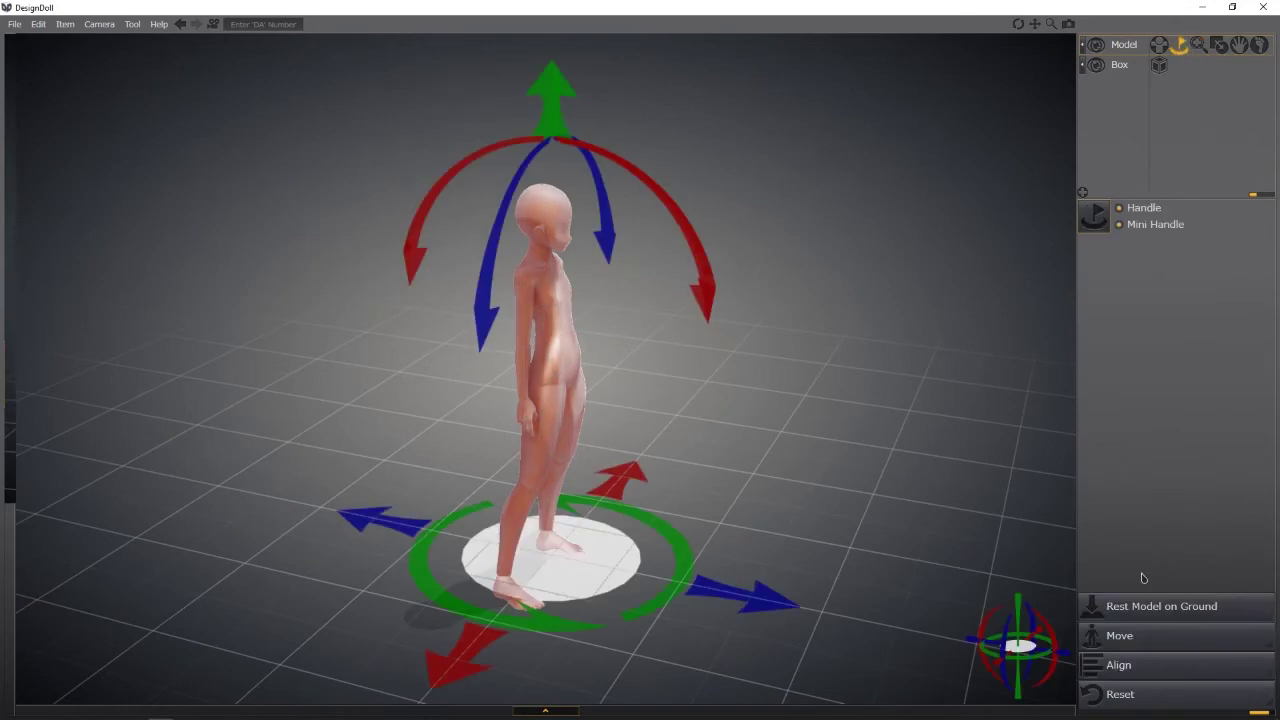
click(1136, 607)
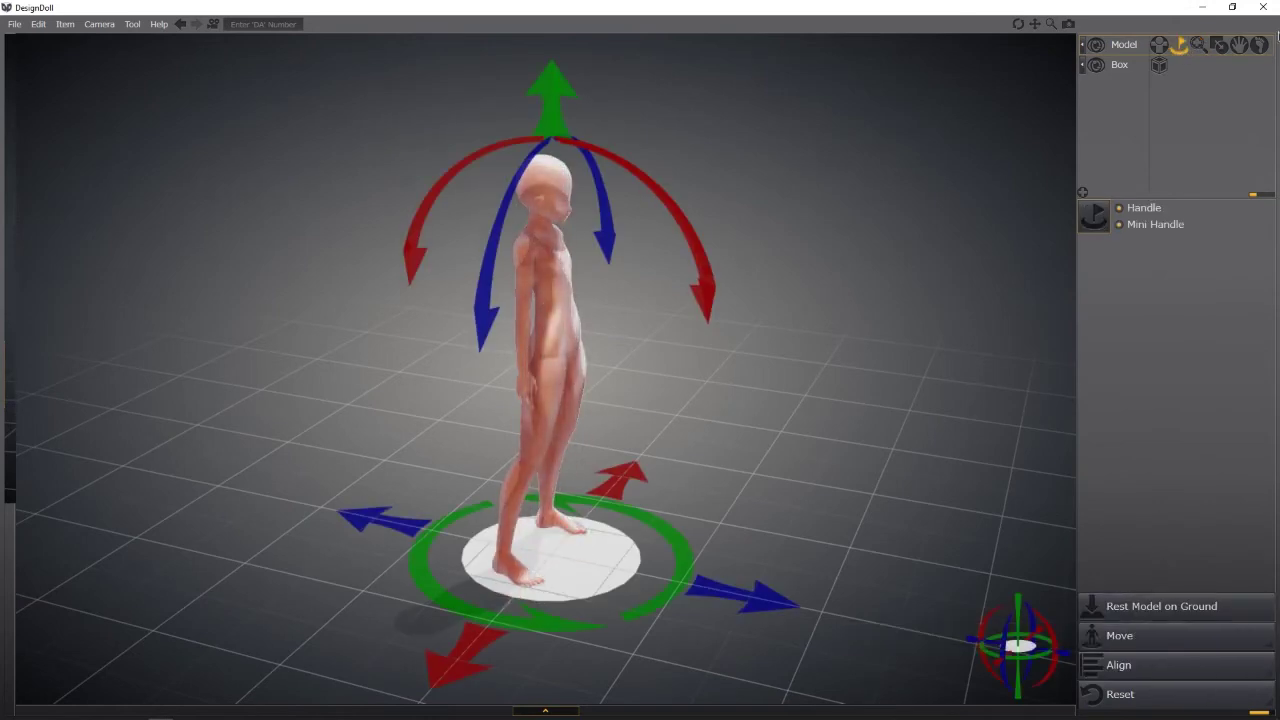
Step: Show the doll's torso shape morphs and replace the scene with a new default one
click(1219, 45)
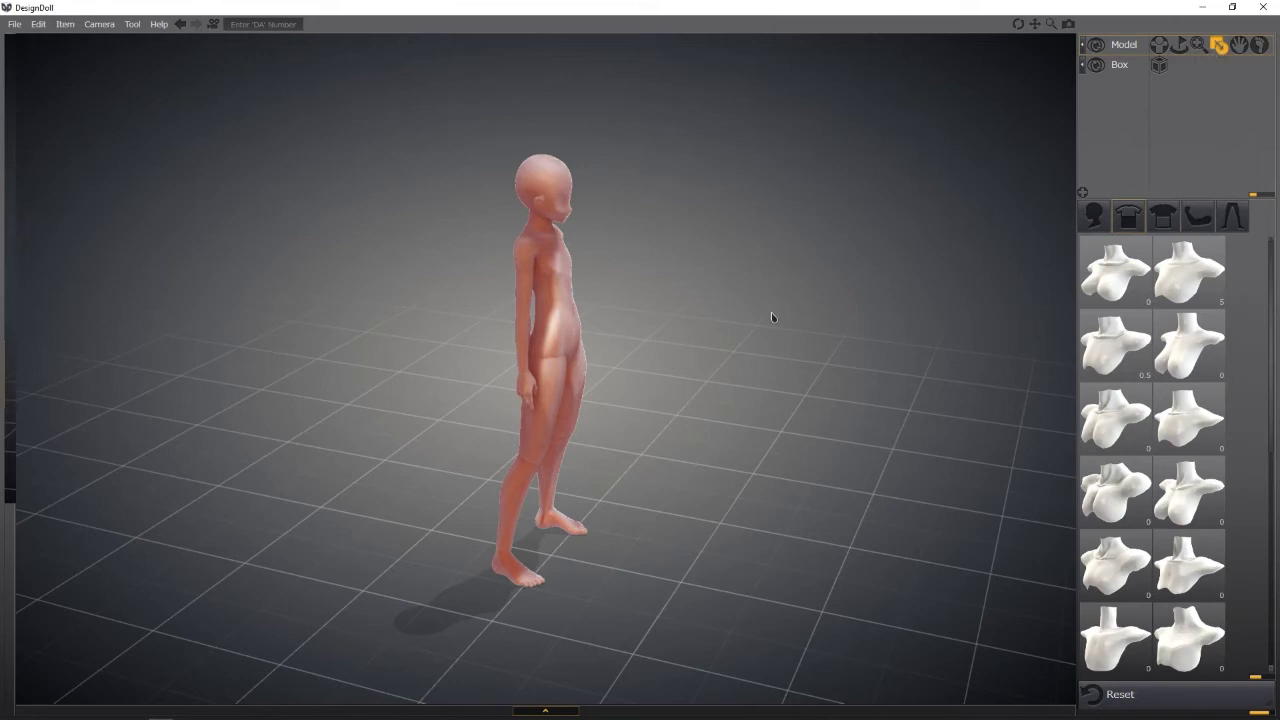
key(ctrl+n)
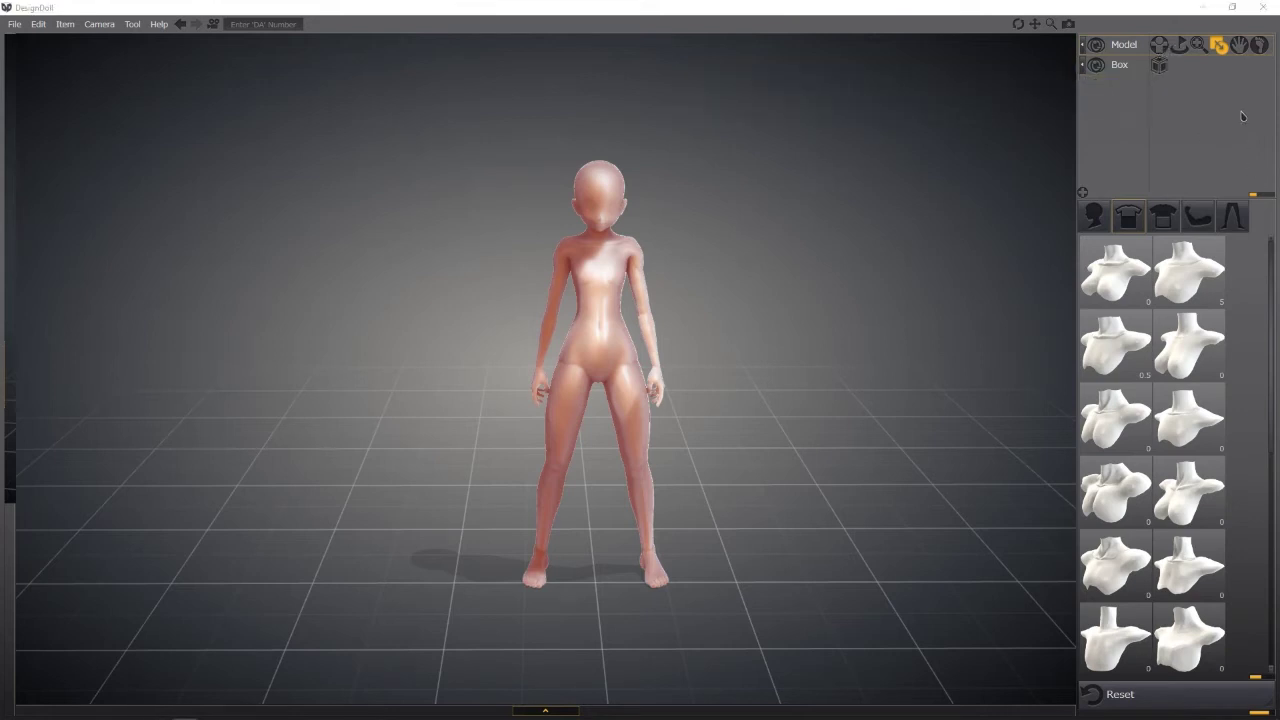
Step: Show the doll's hand pose controls and its foot controls in close-up
click(1240, 46)
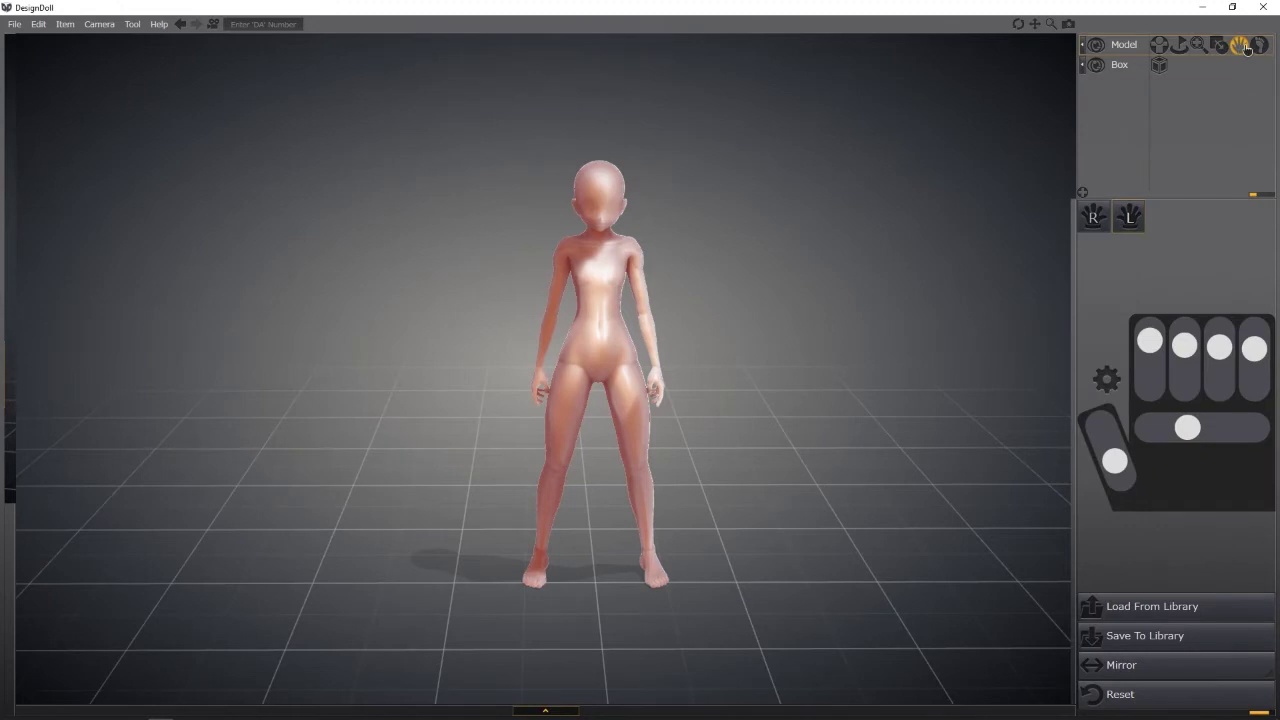
click(531, 551)
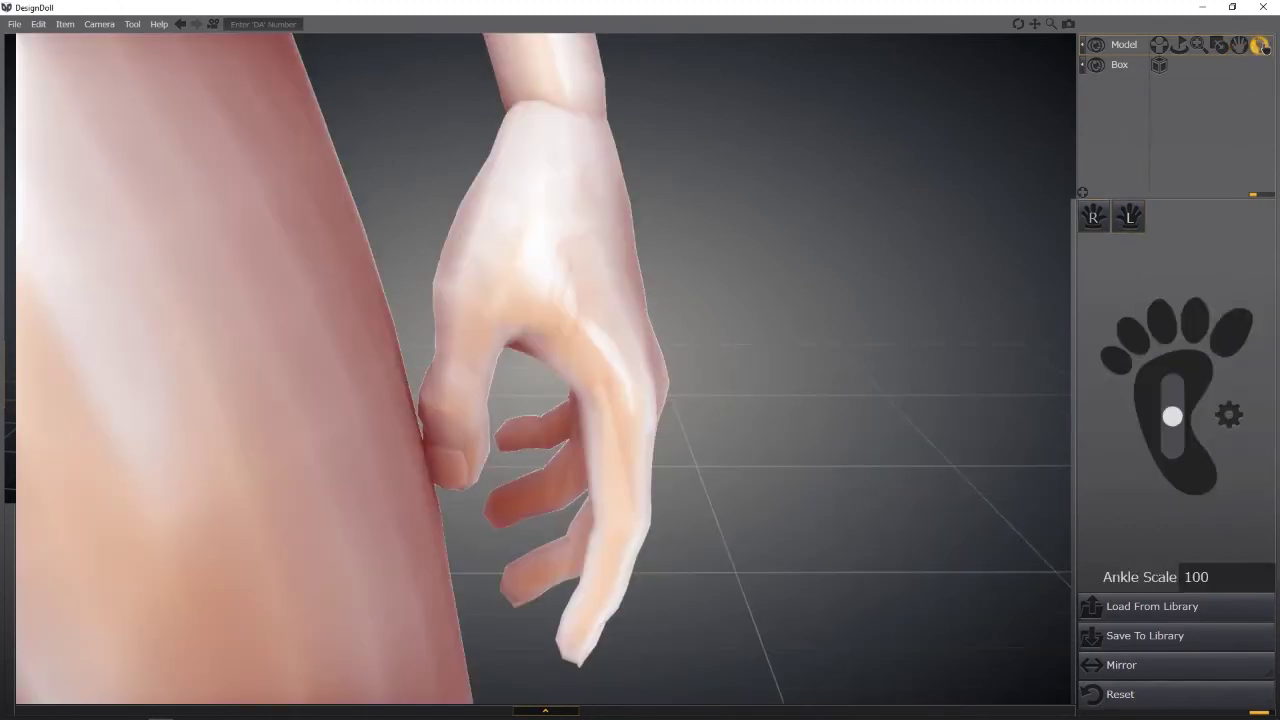
click(1252, 46)
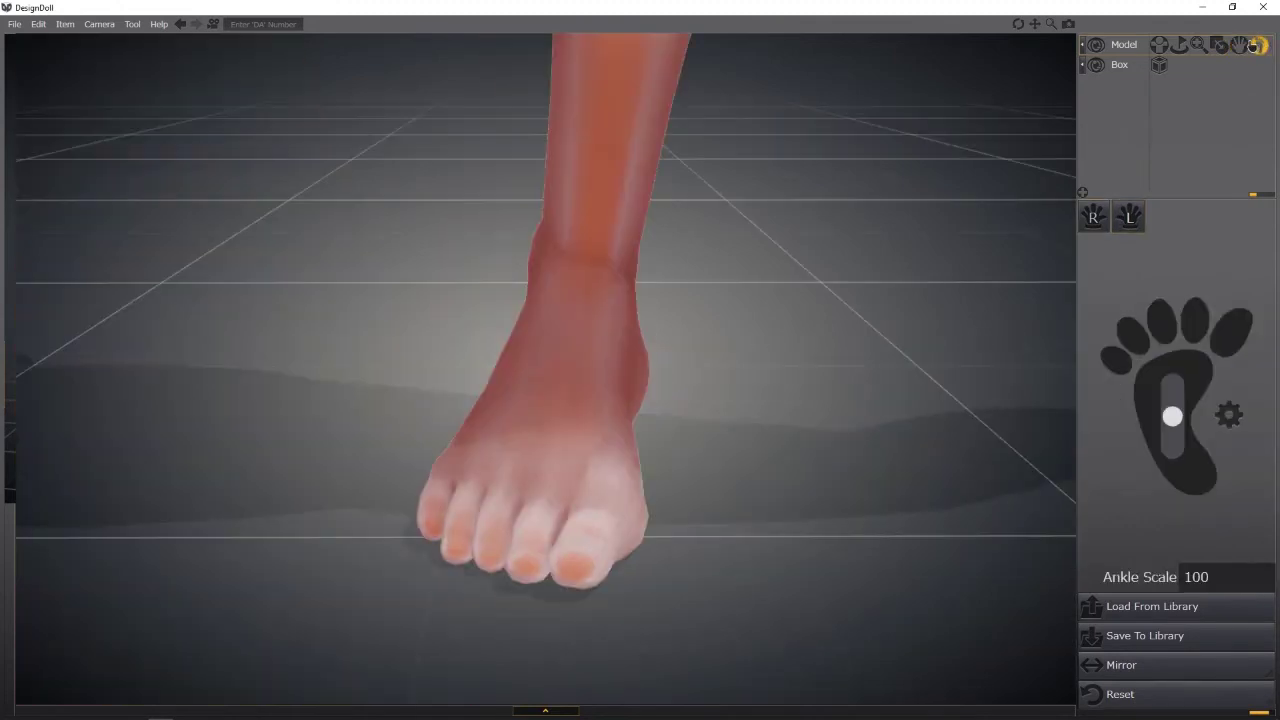
Step: Extend the doll's left arm out to the side in pose mode and bring up the left hand's finger controls
click(1160, 46)
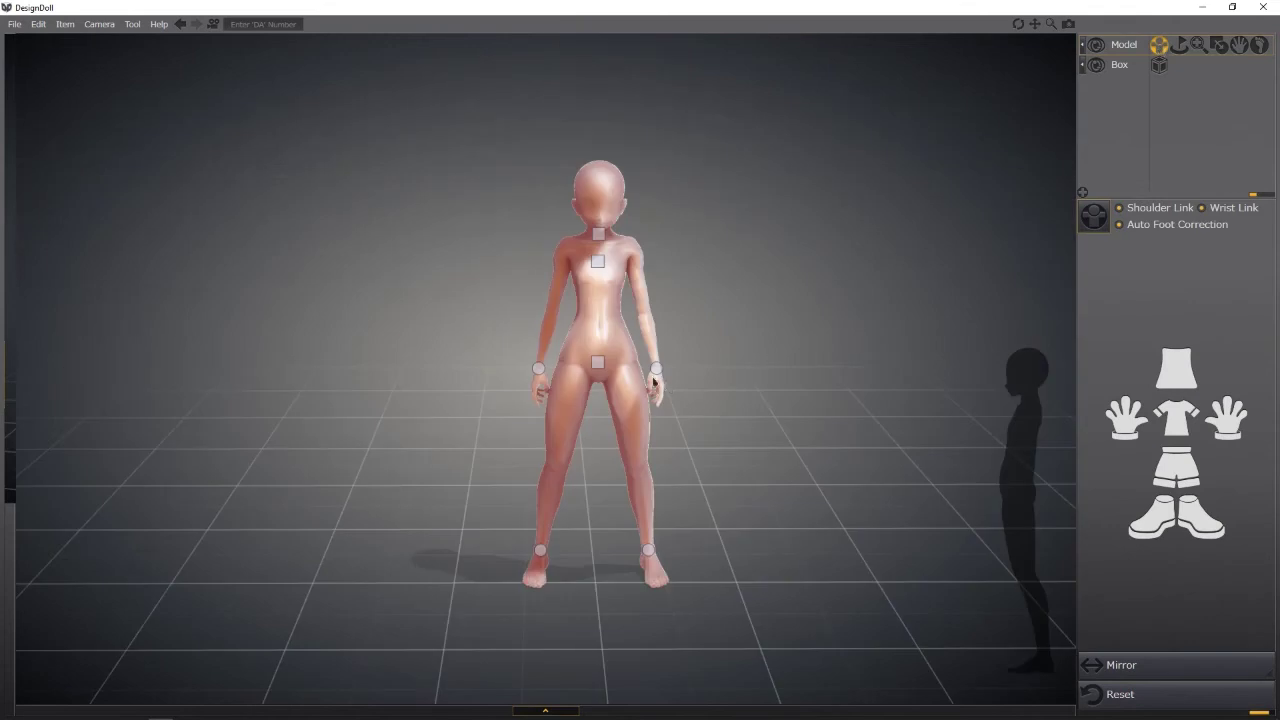
drag(656, 369, 740, 297)
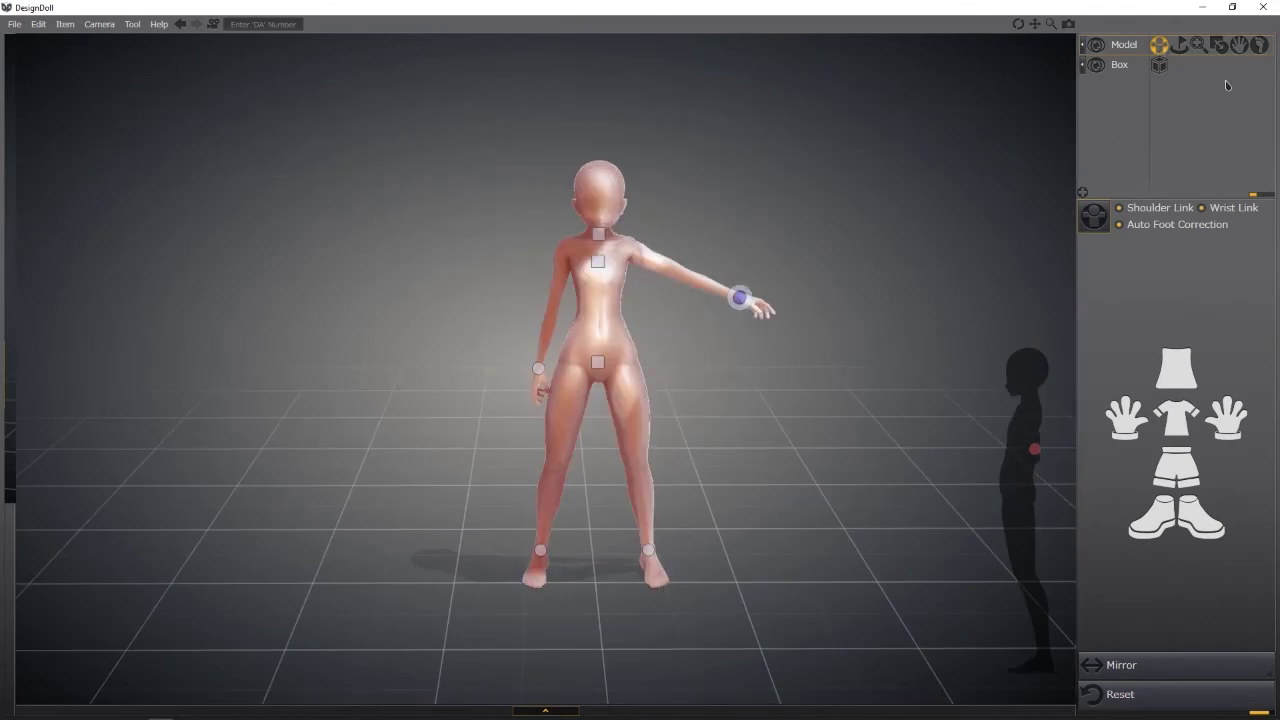
click(1239, 45)
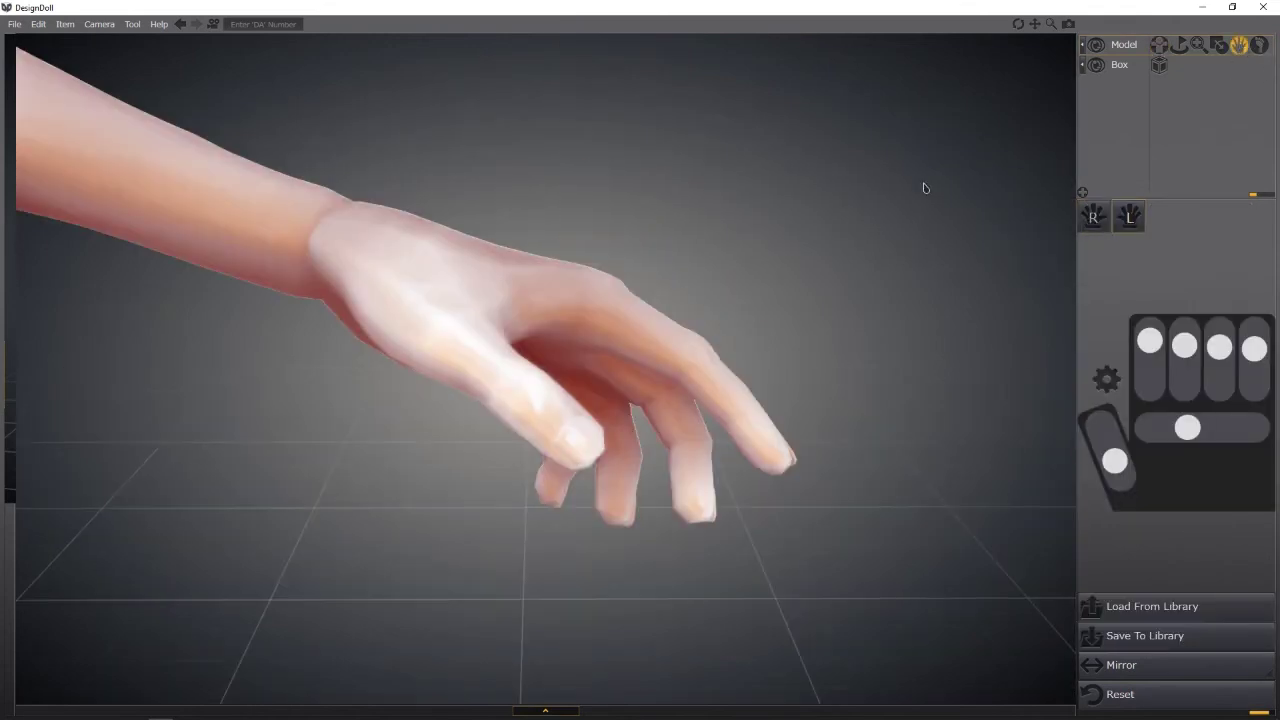
click(1128, 222)
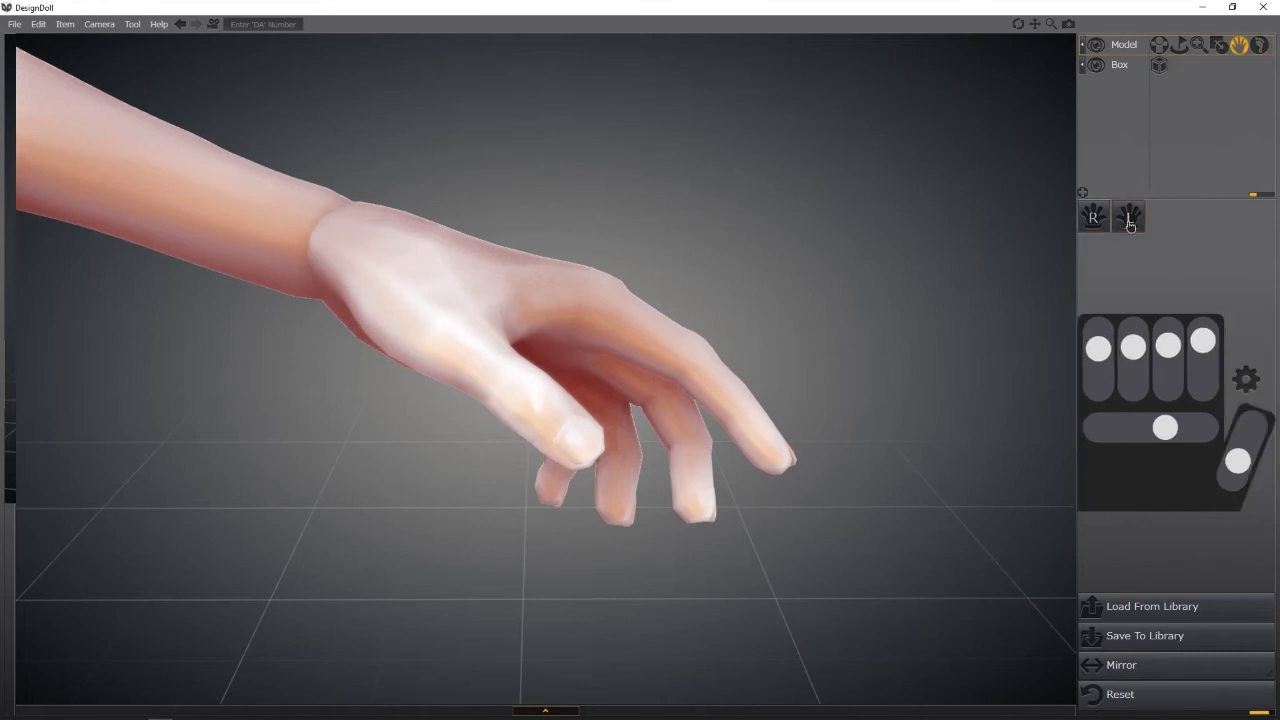
click(1129, 220)
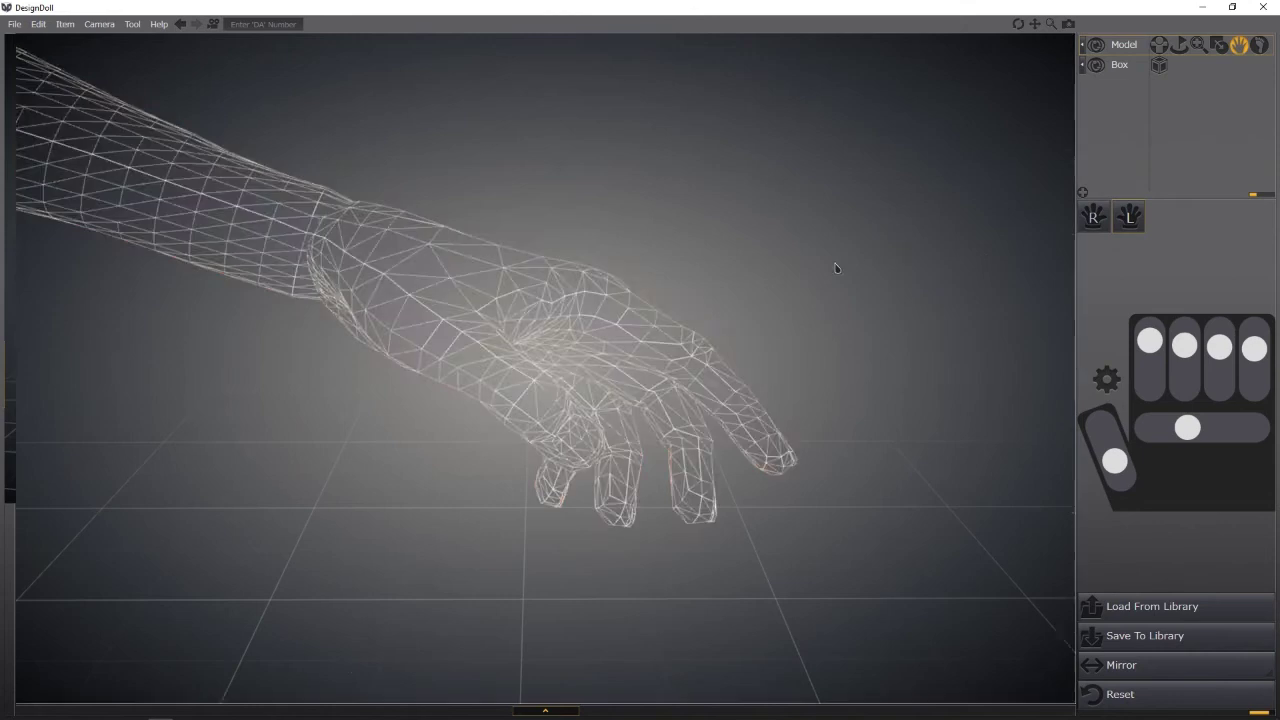
Step: Curl the left hand's index, middle and ring fingers, and try bending the little finger and thumb
drag(1150, 342, 1220, 364)
drag(1254, 348, 1254, 365)
right_drag(860, 352, 912, 325)
drag(1114, 460, 1124, 500)
mouse_move(760, 460)
right_down()
mouse_move(511, 414)
mouse_move(589, 423)
mouse_move(534, 397)
mouse_move(574, 271)
mouse_move(720, 174)
mouse_move(920, 202)
mouse_move(760, 357)
mouse_move(711, 434)
mouse_move(680, 440)
mouse_move(837, 429)
mouse_move(917, 391)
mouse_move(940, 357)
mouse_move(774, 461)
mouse_move(466, 414)
mouse_move(837, 382)
mouse_move(877, 403)
right_up()
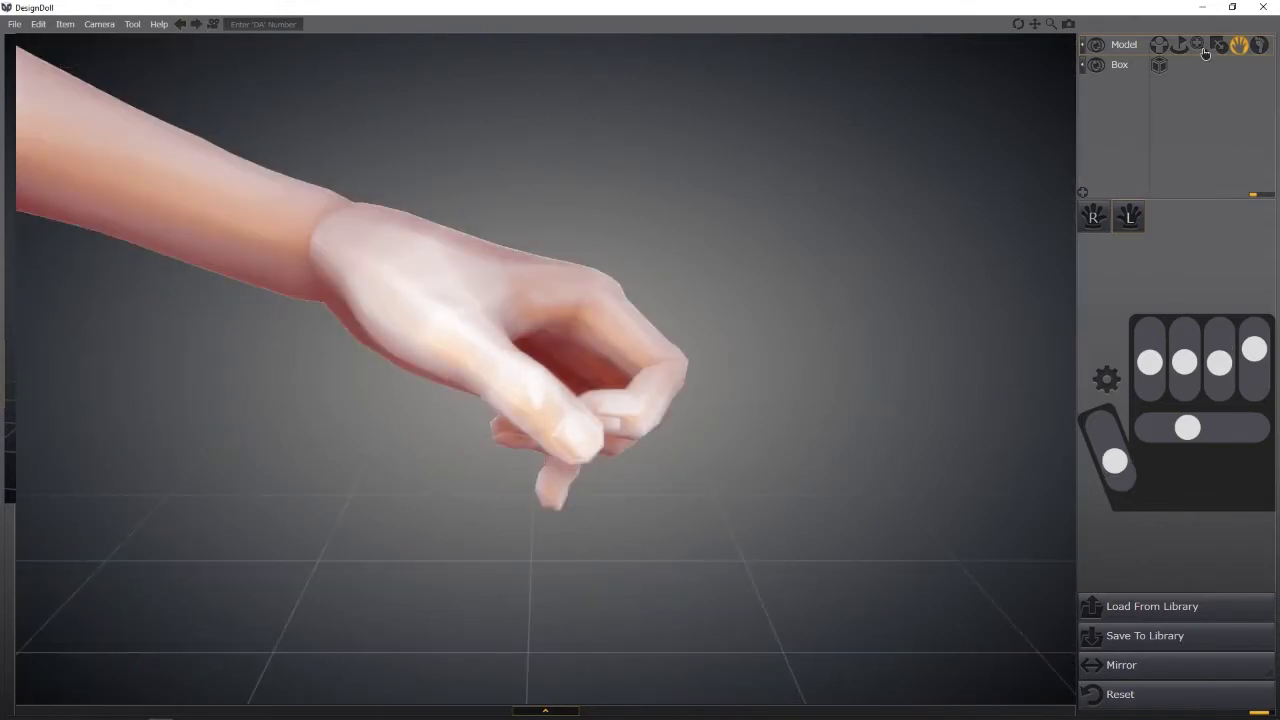
Step: Return to pose mode and reset the doll's body pose
click(1162, 45)
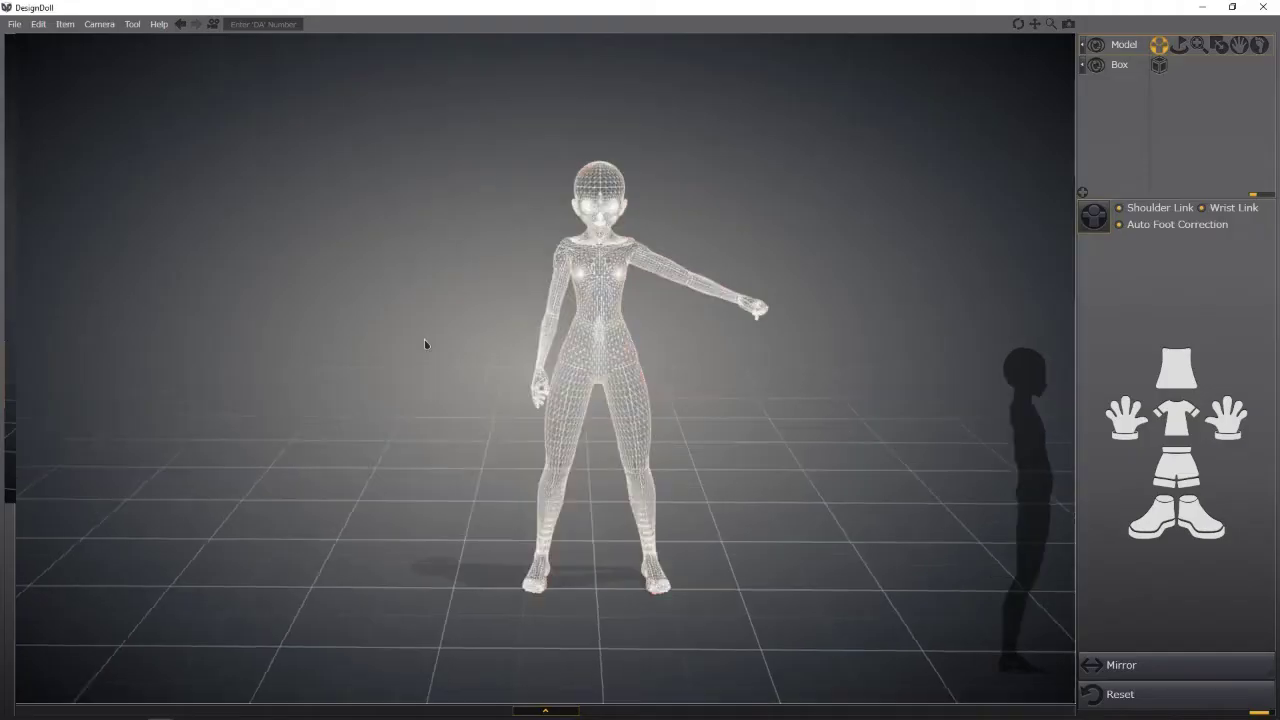
click(1090, 694)
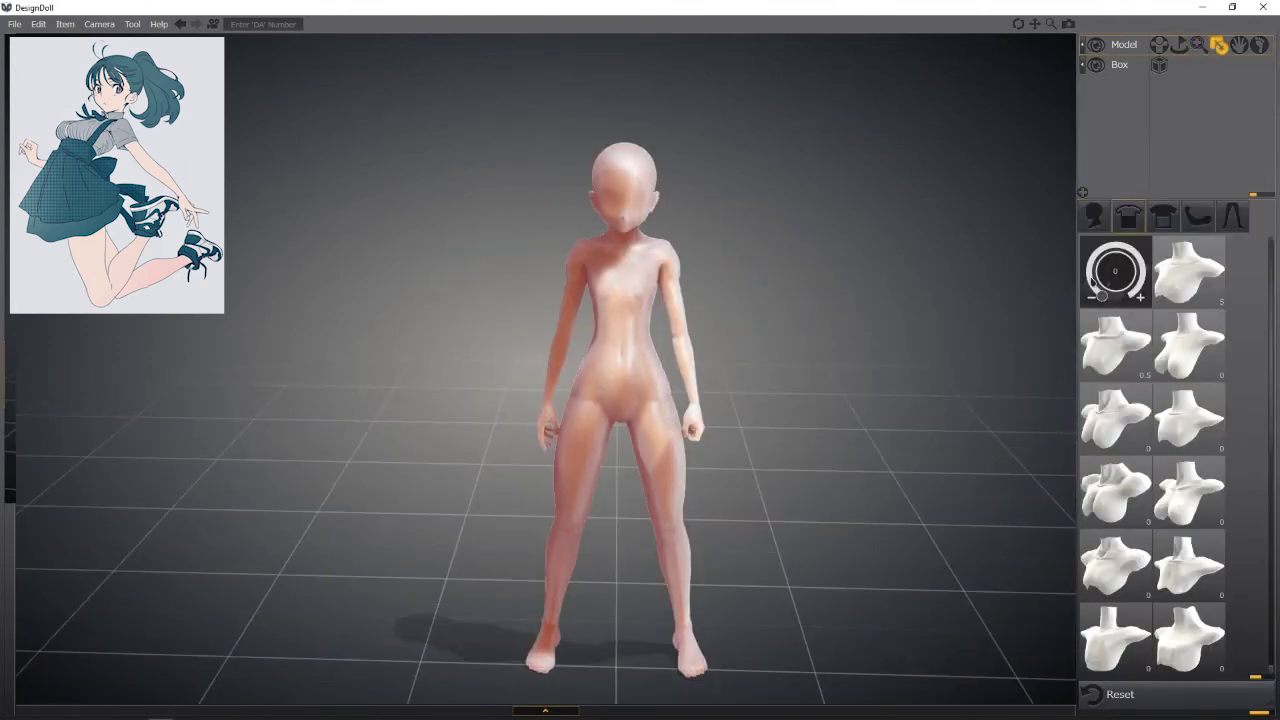
Step: Reshape the doll's body with morphs and pose it mid-jump with bent knees to match the reference illustration
mouse_move(1190, 566)
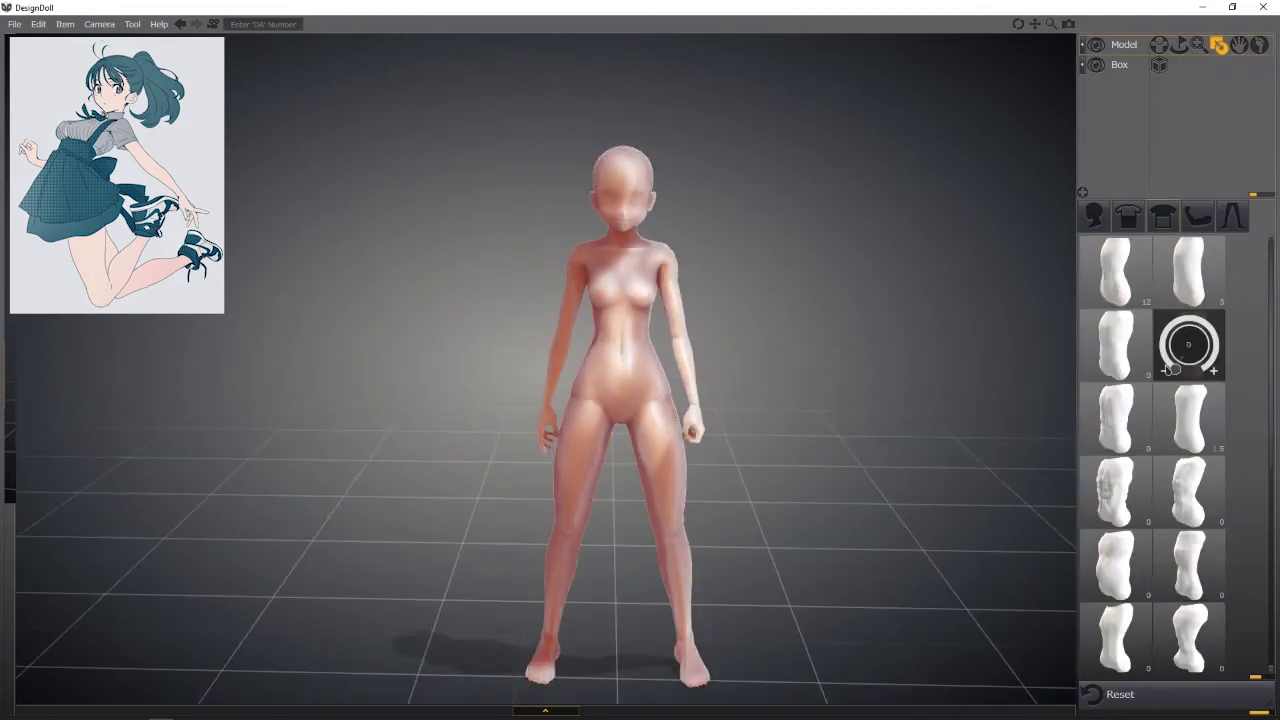
key(s)
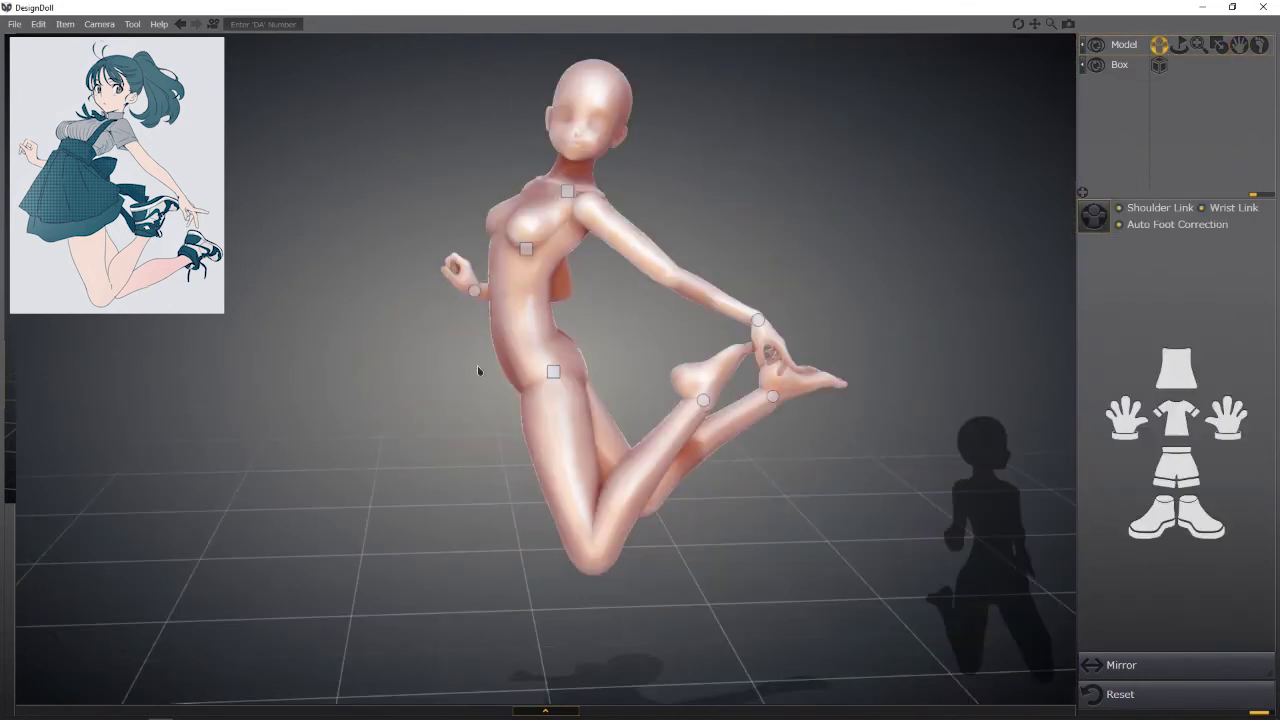
click(453, 300)
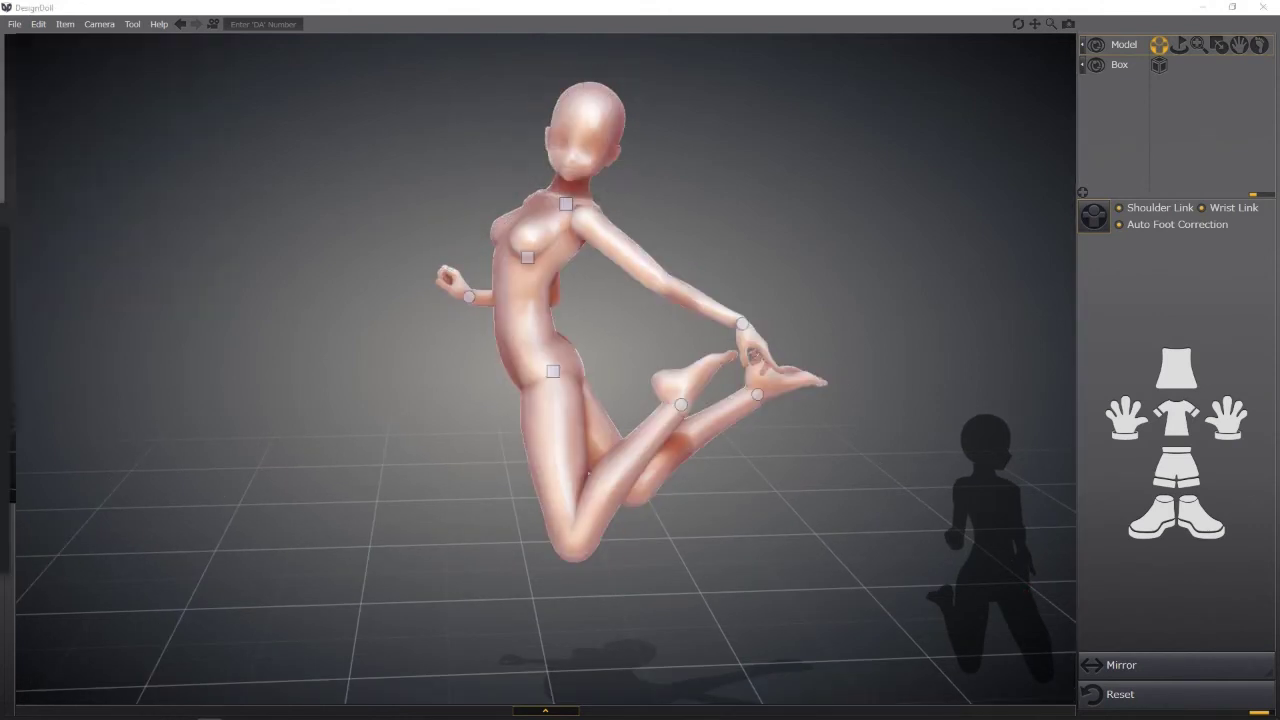
Step: Place the Photos window with the reference illustration beside the doll, narrow it for comparing the poses, and return to DesignDoll
drag(358, 238, 971, 77)
drag(994, 443, 994, 700)
drag(909, 86, 881, 56)
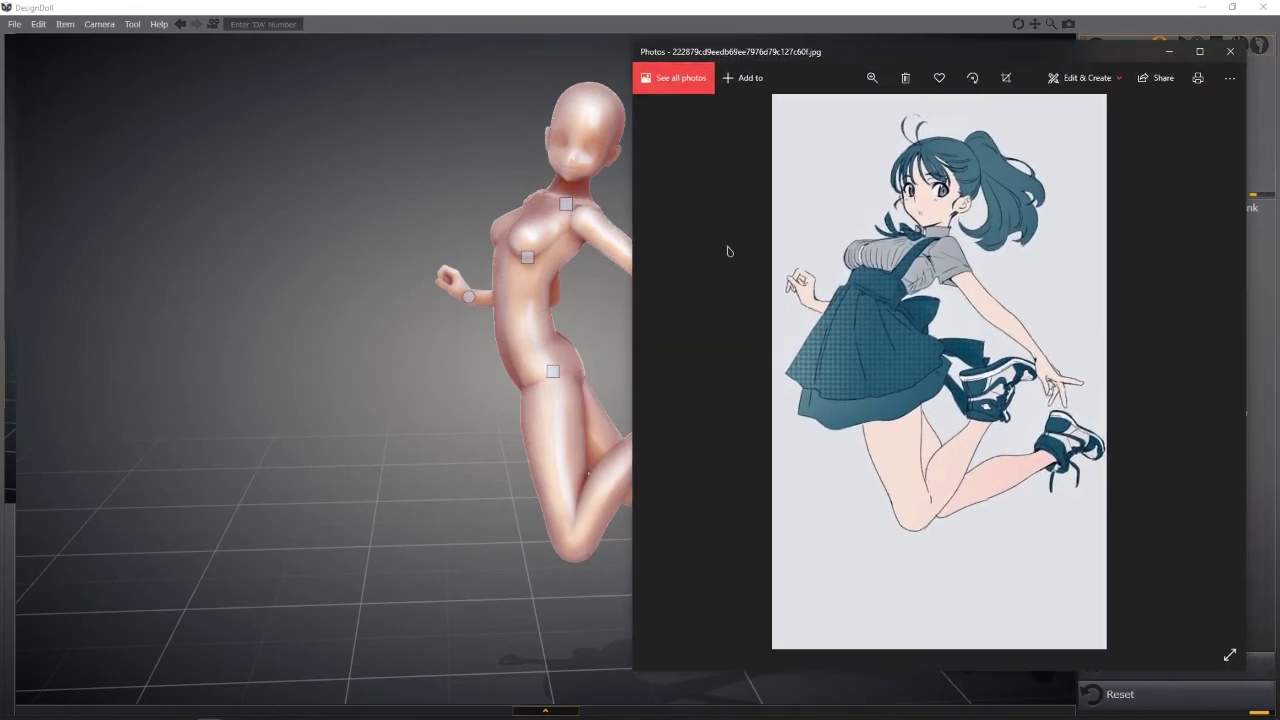
drag(633, 334, 824, 317)
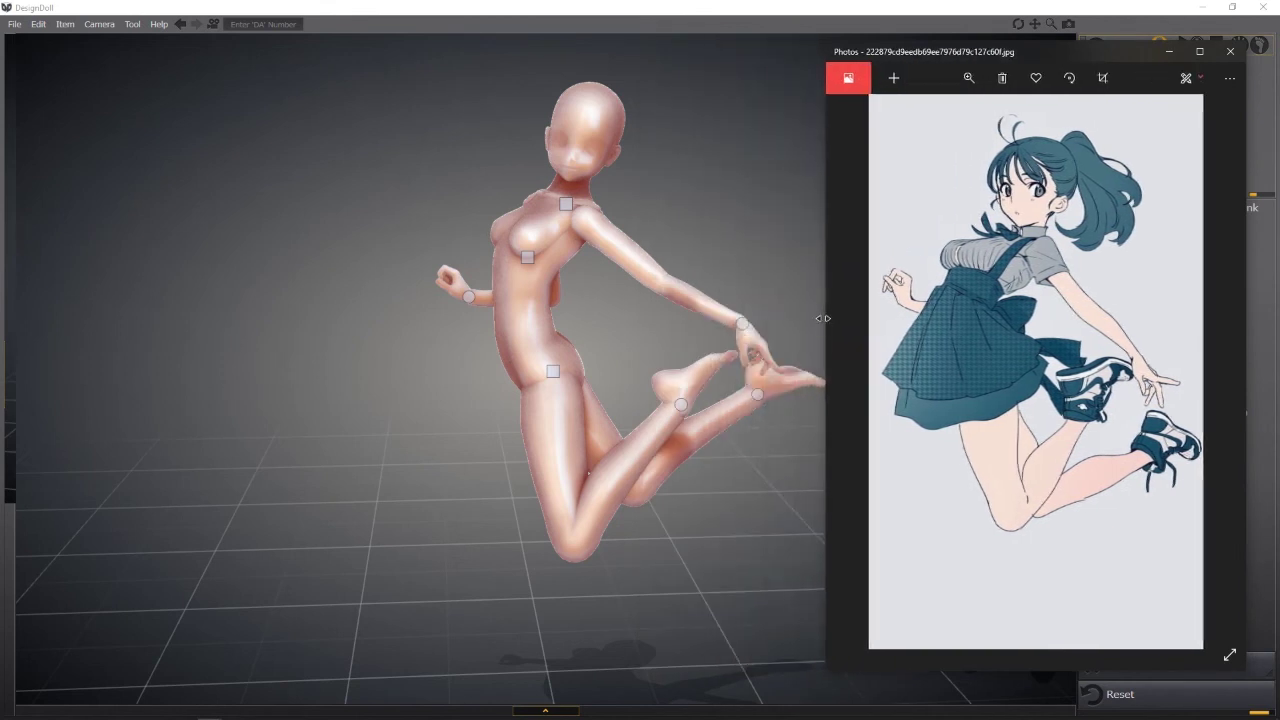
click(453, 438)
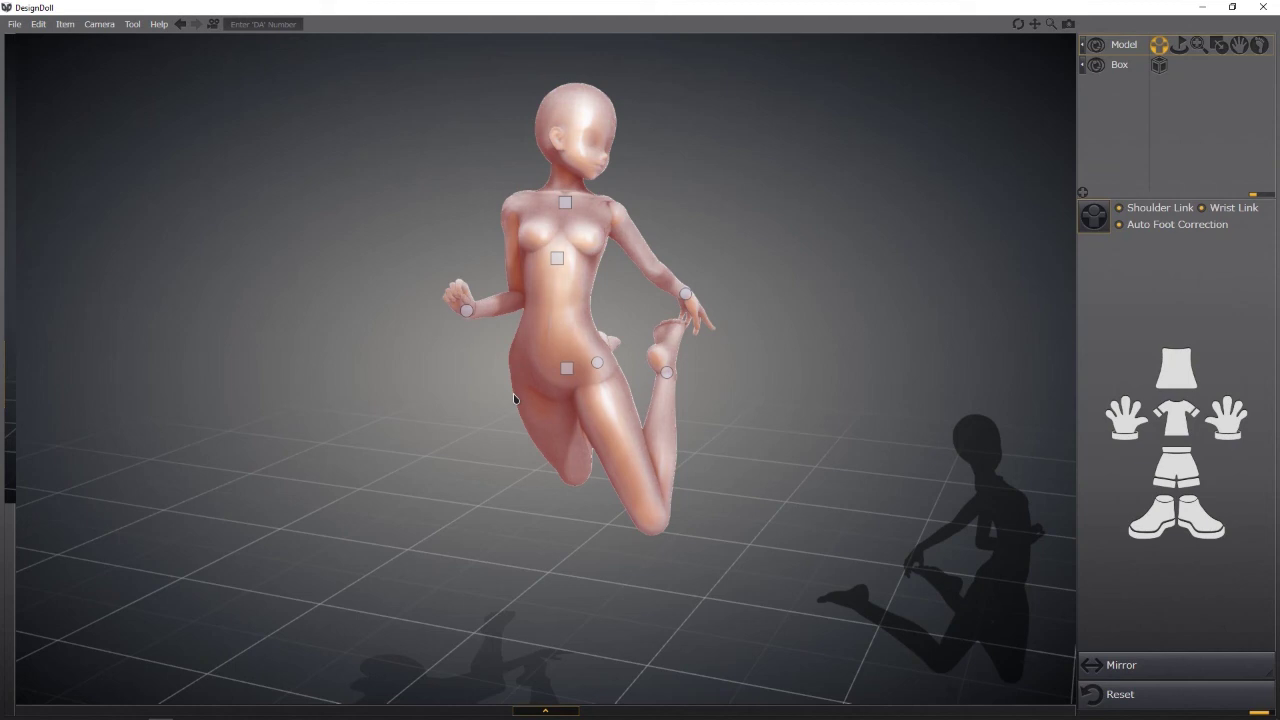
Step: Give the doll a red material and open the secondary camera view with its Real Perspective settings, viewed from another angle
click(533, 714)
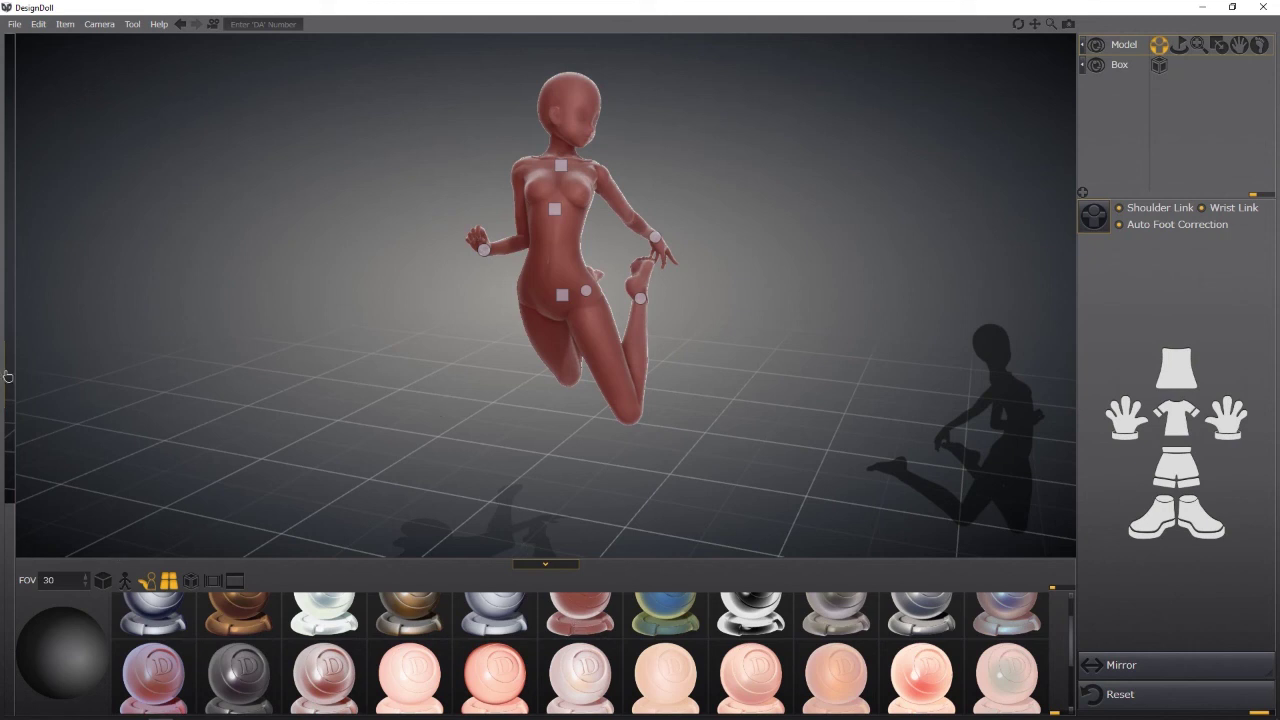
click(7, 372)
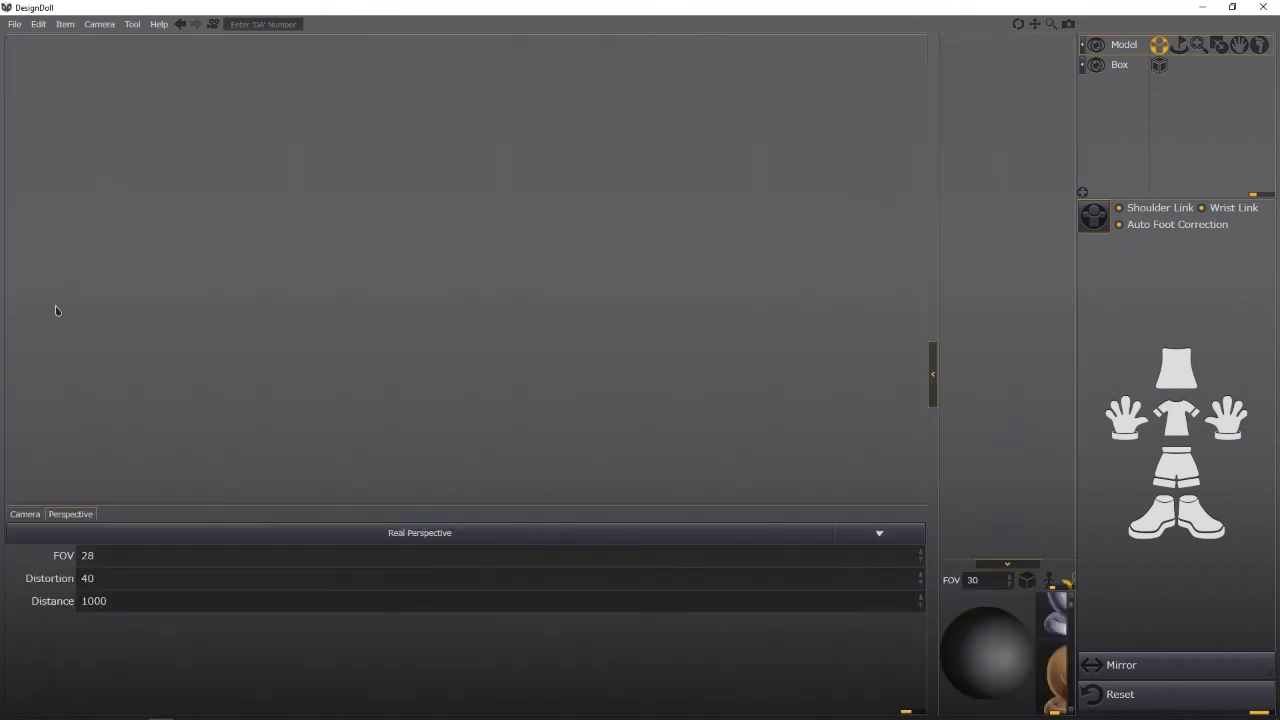
right_drag(624, 295, 733, 387)
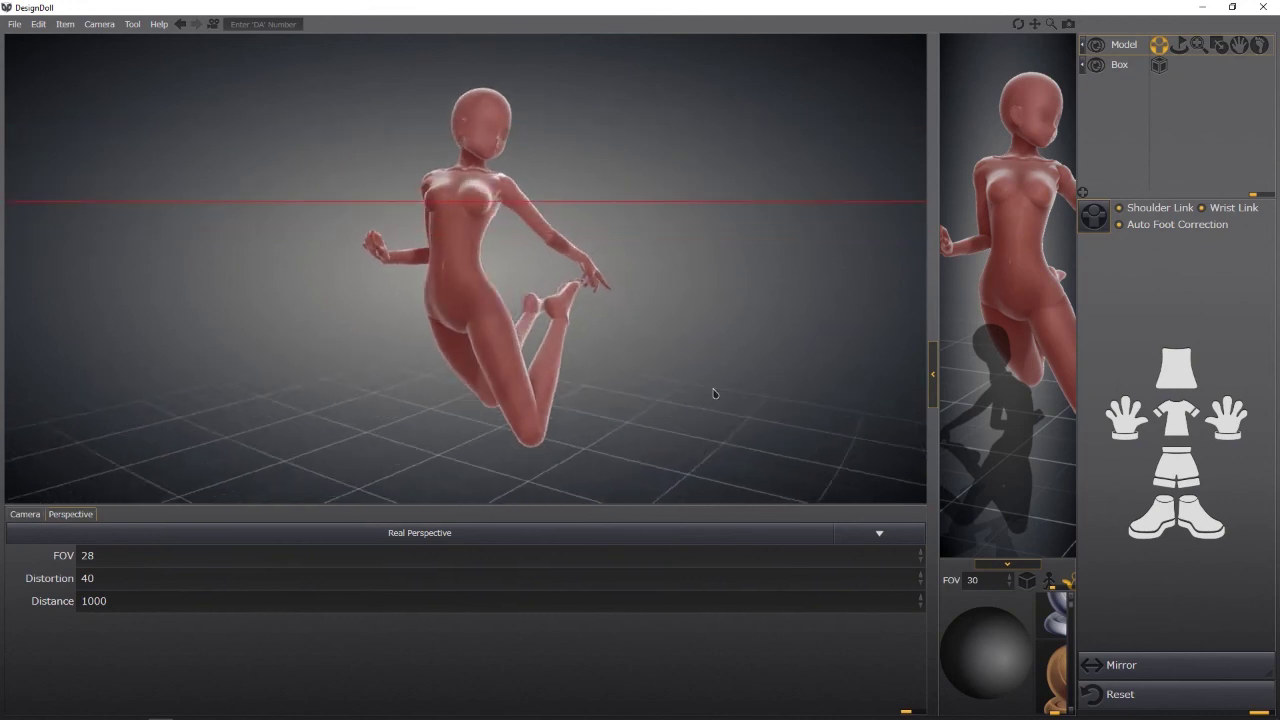